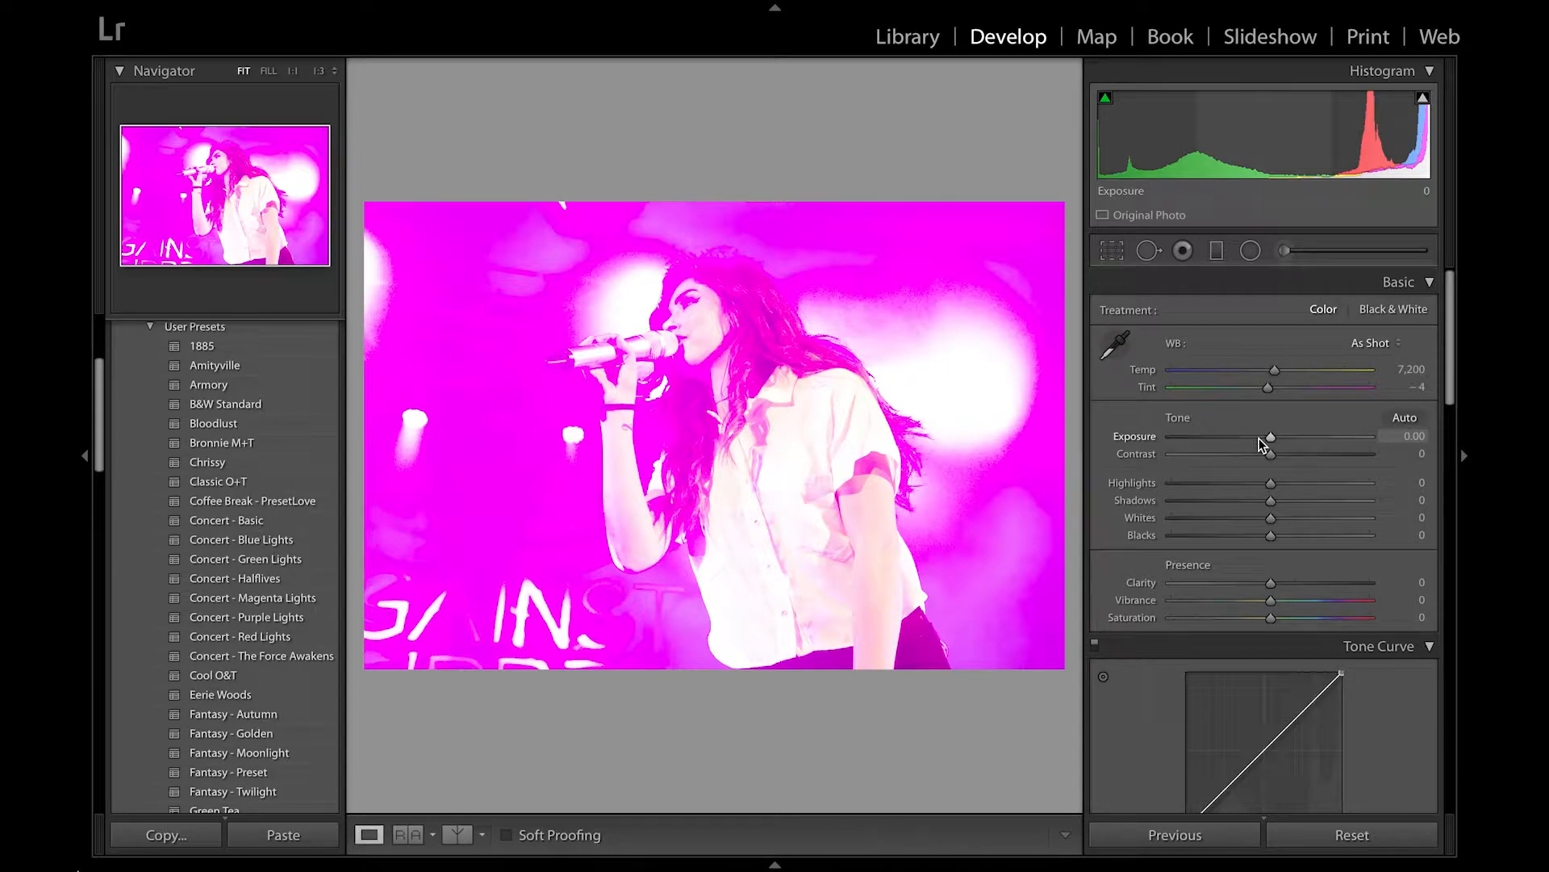
Set Exposure to −3.40 and camera calibration to Blue Primary Hue −100, Green Primary Hue −24, Red Primary Hue +21 and Red Primary Saturation −56
drag(1270, 441, 1204, 446)
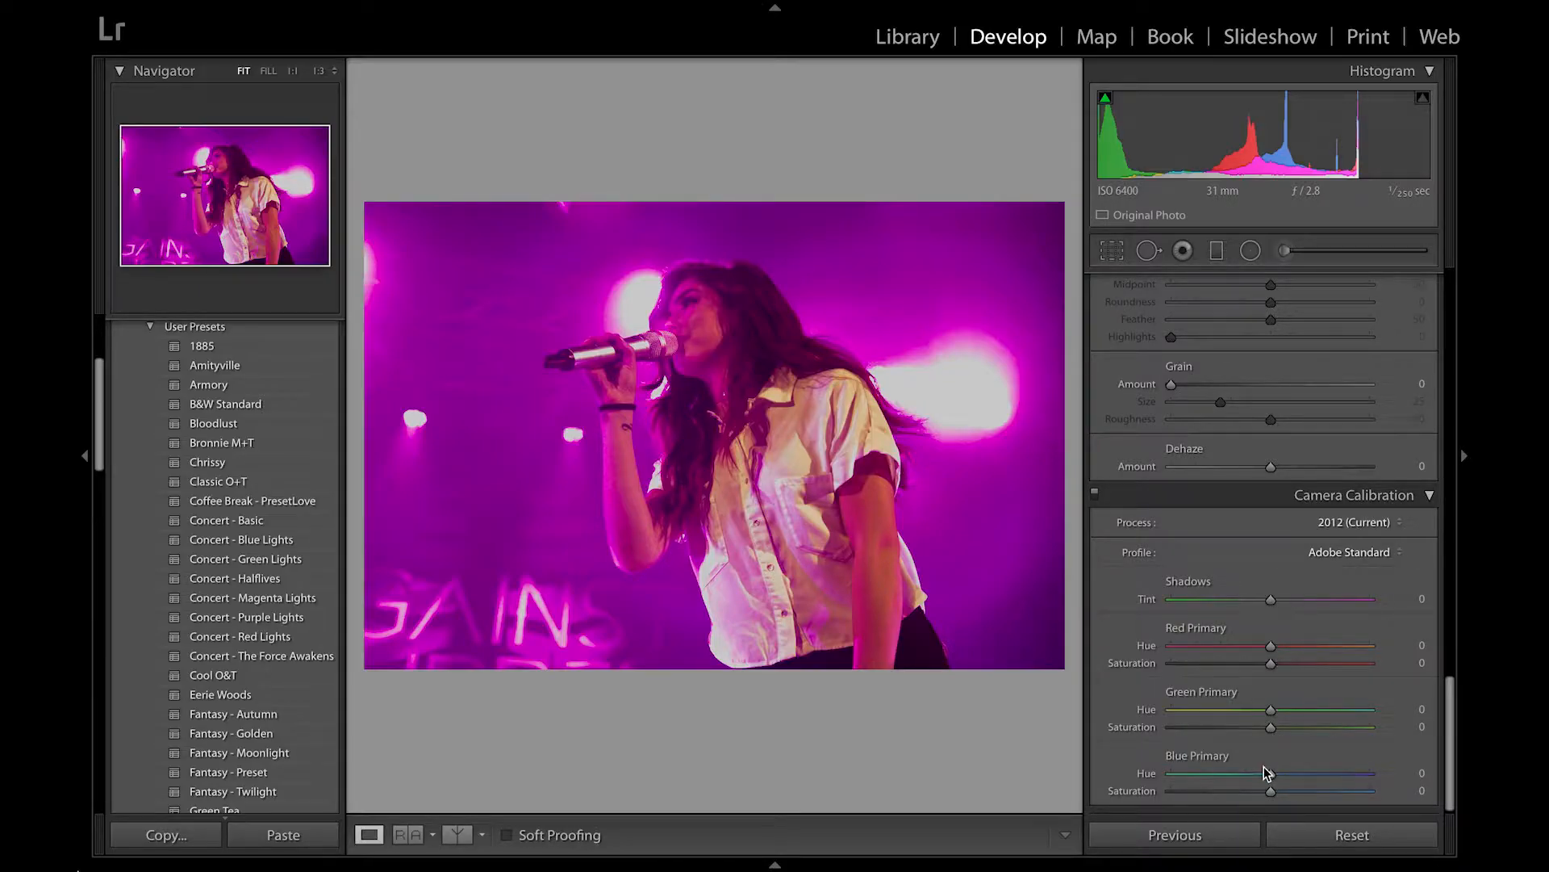
drag(1270, 775, 1112, 777)
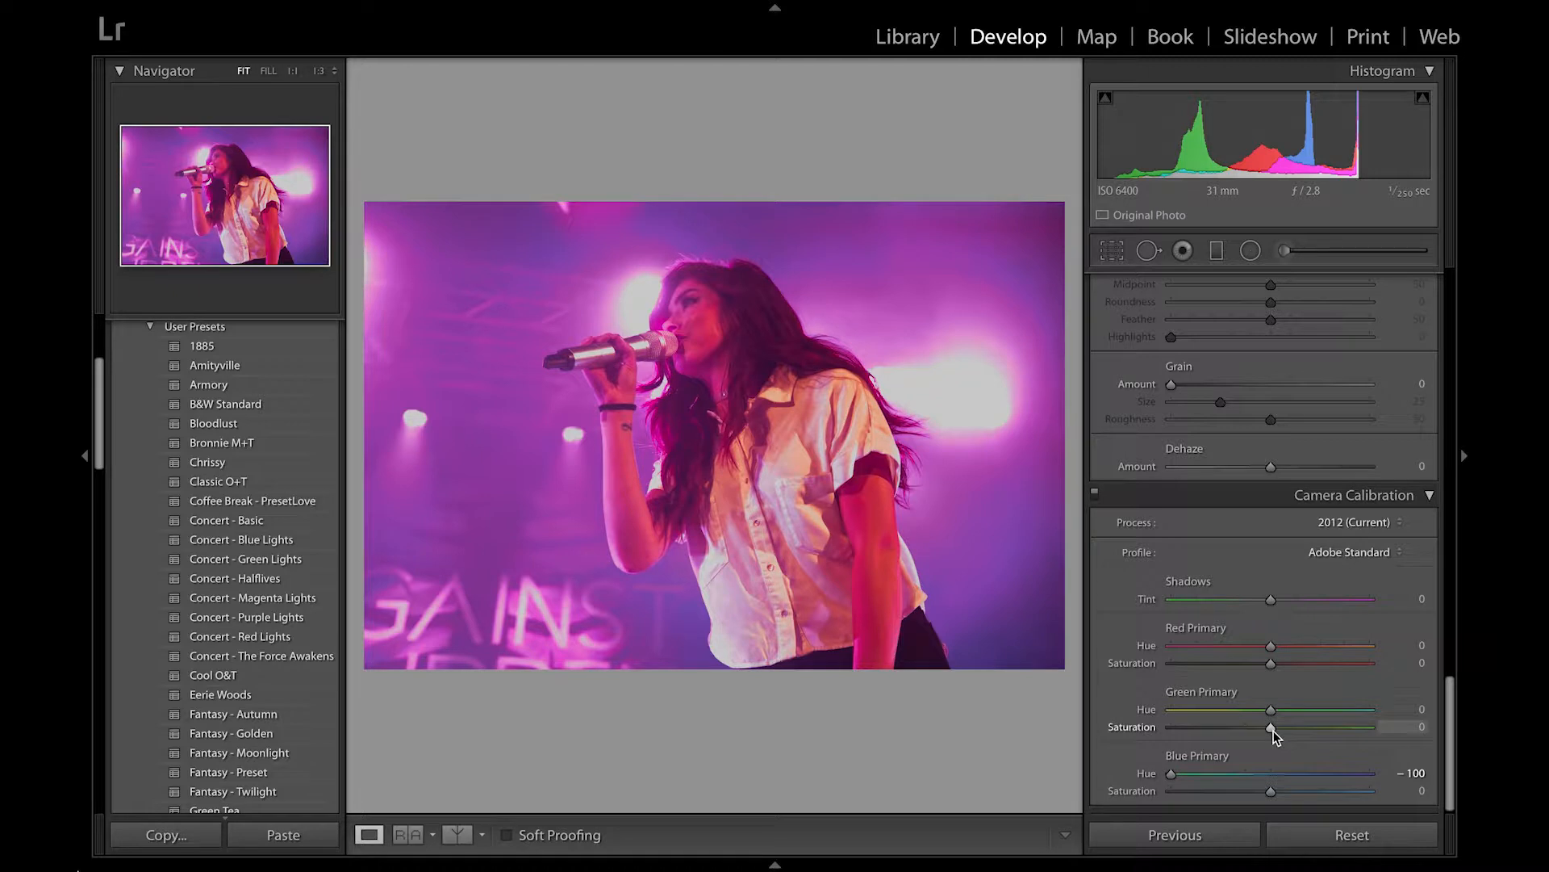
mouse_move(1273, 650)
mouse_down()
mouse_move(1326, 652)
mouse_move(1295, 656)
mouse_up()
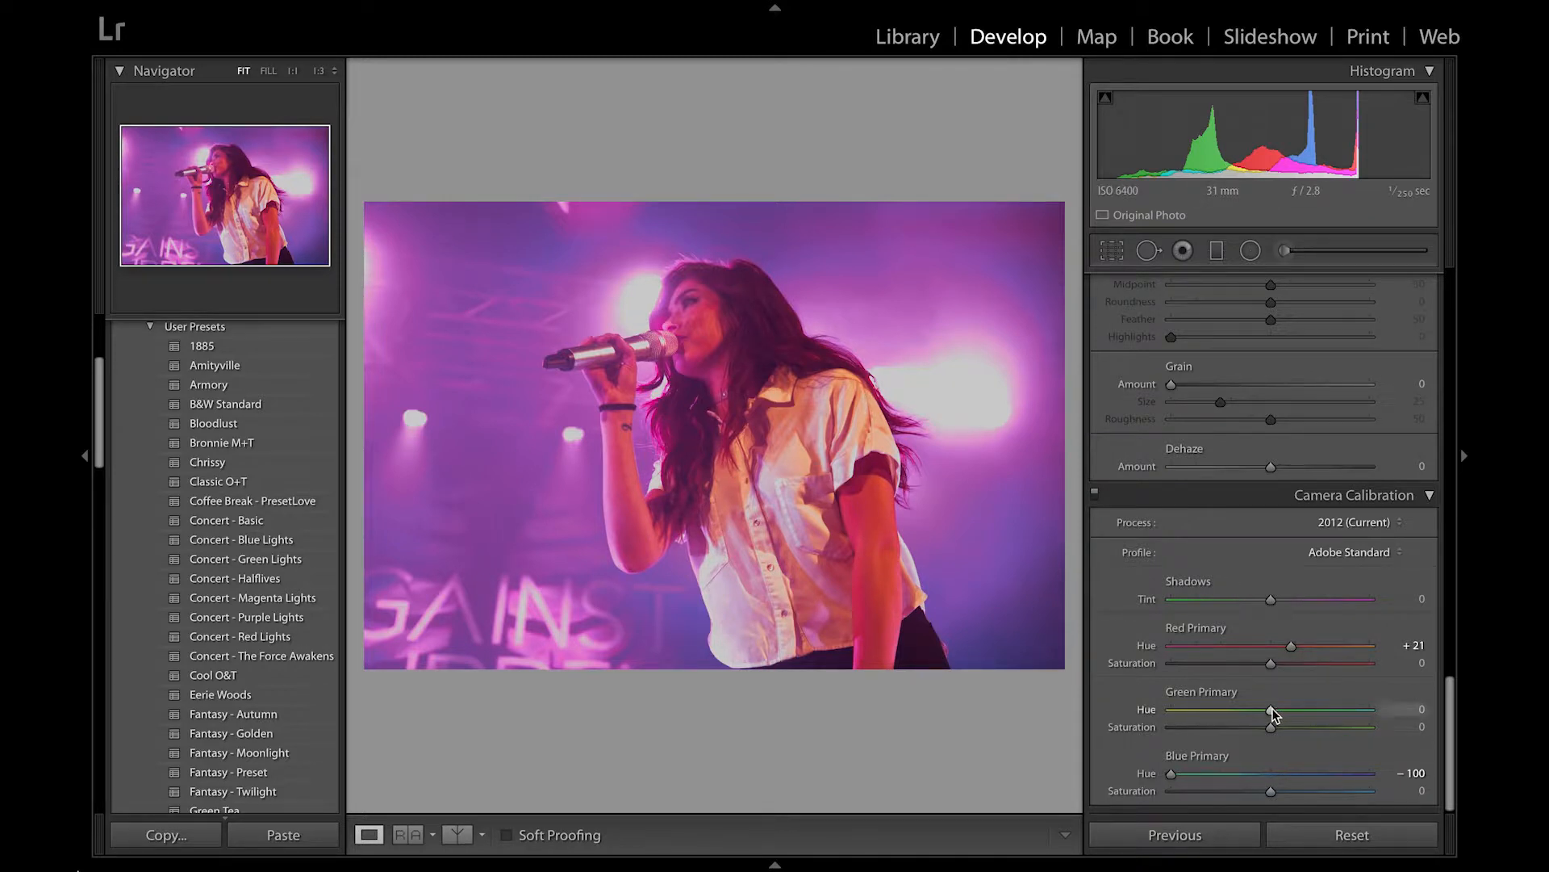
drag(1271, 710, 1249, 711)
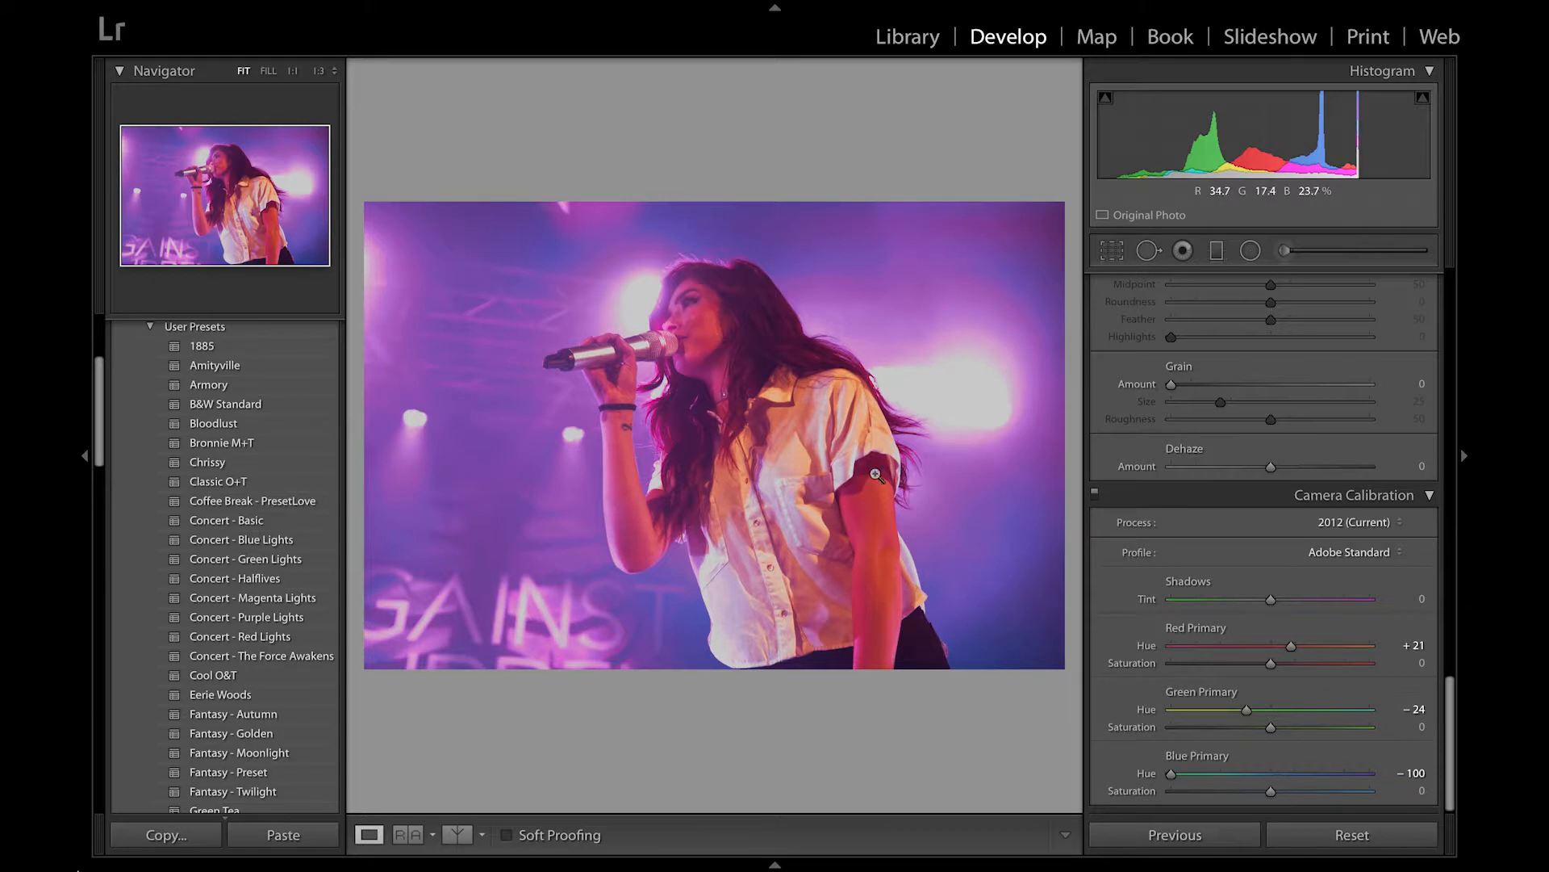
click(1232, 663)
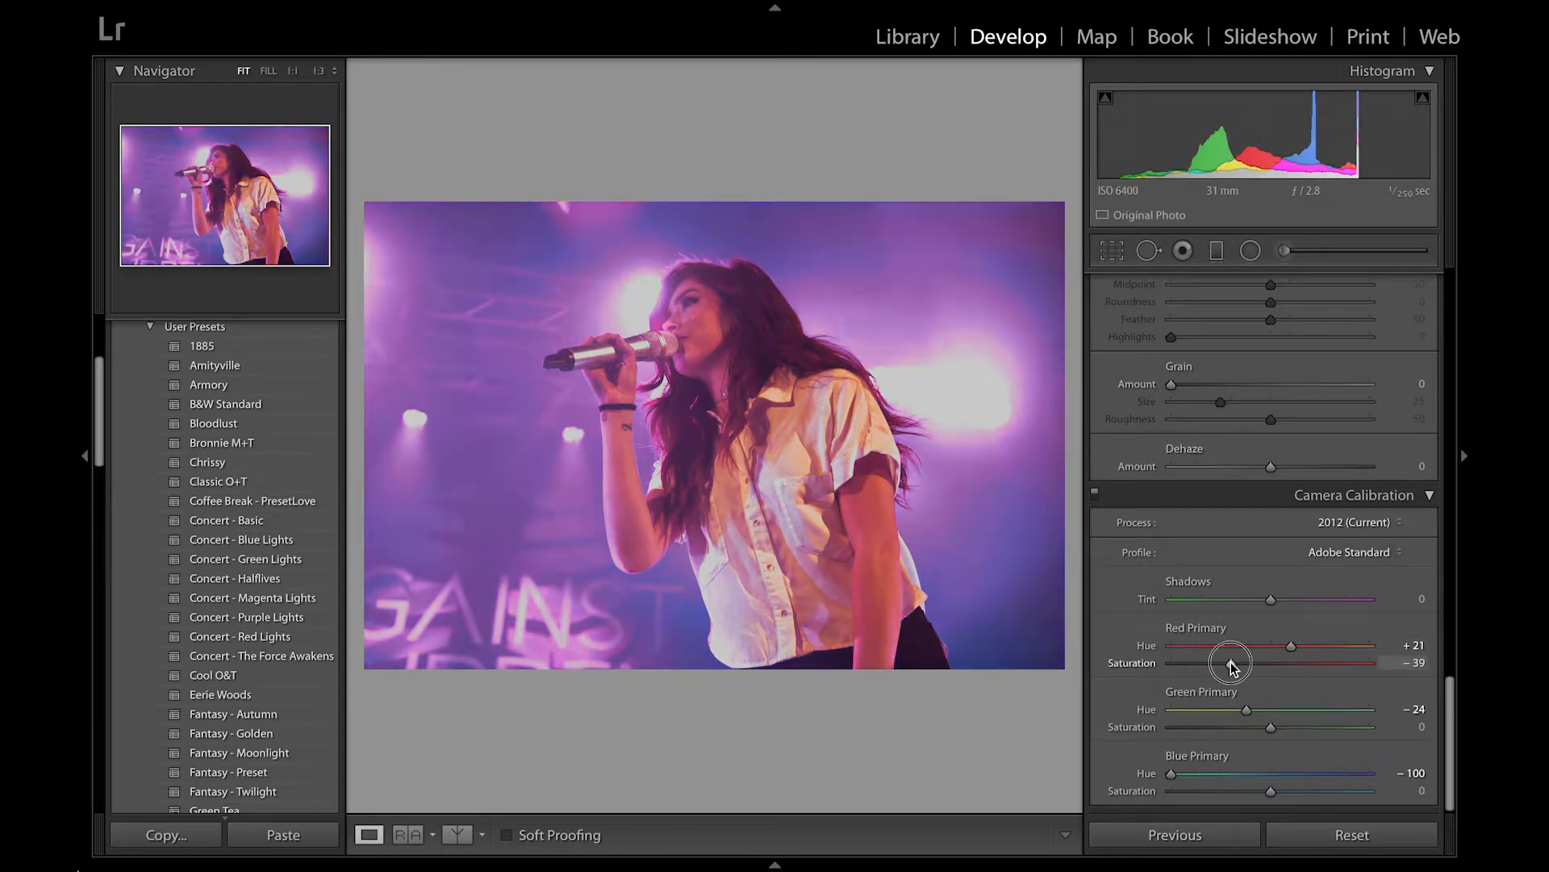
drag(1231, 665, 1222, 663)
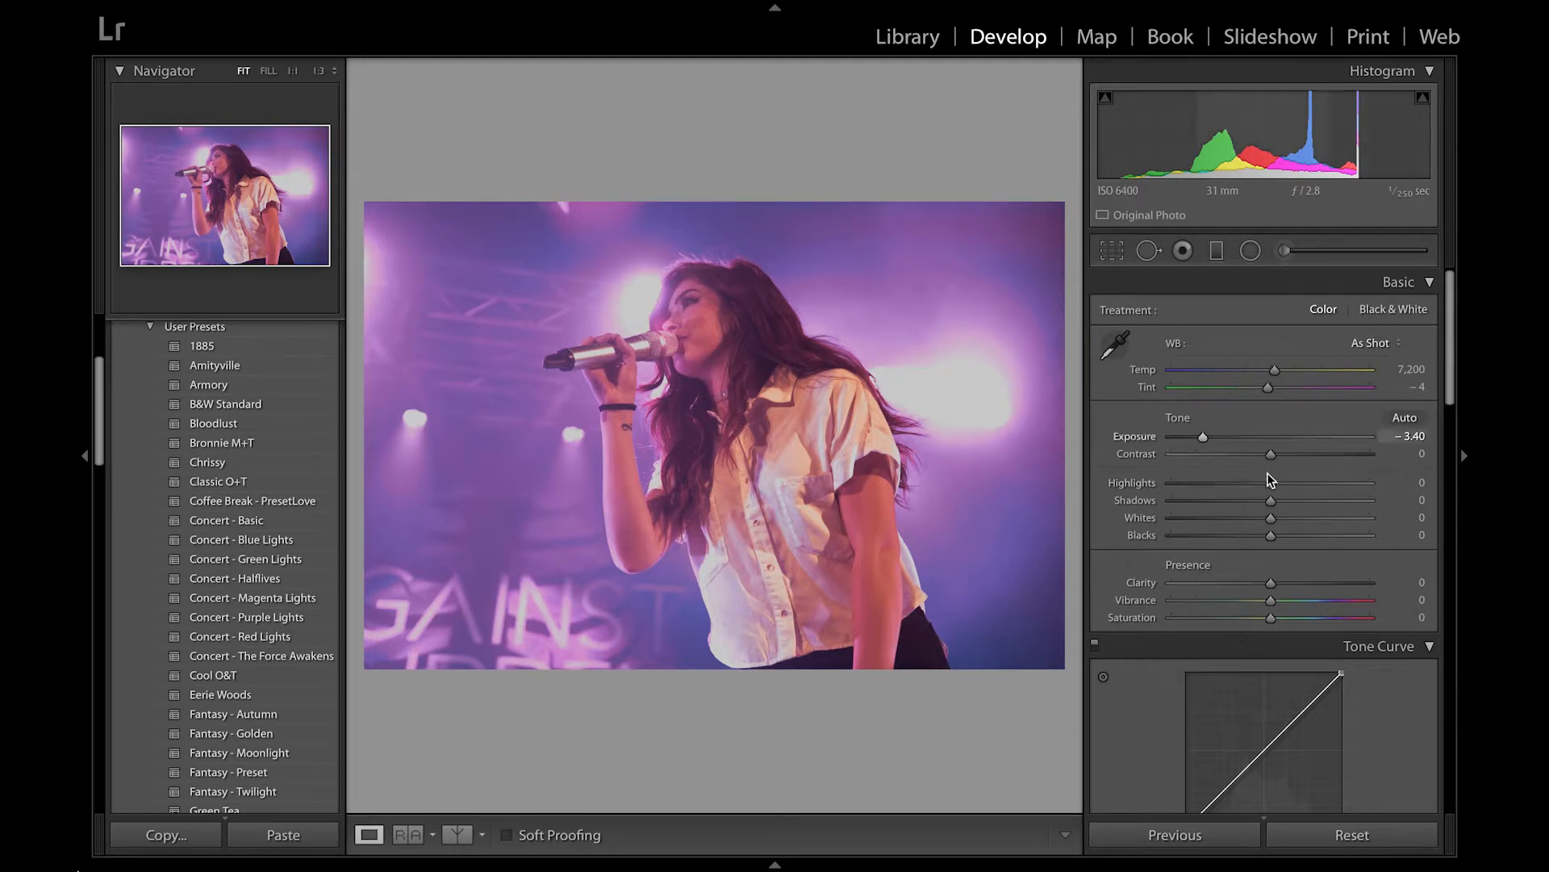
Set Highlights to −19, Shadows to −30, Whites to −23, Blacks to −60, Clarity to +34, Vibrance to +39 and Saturation to −29
drag(1245, 483, 1212, 538)
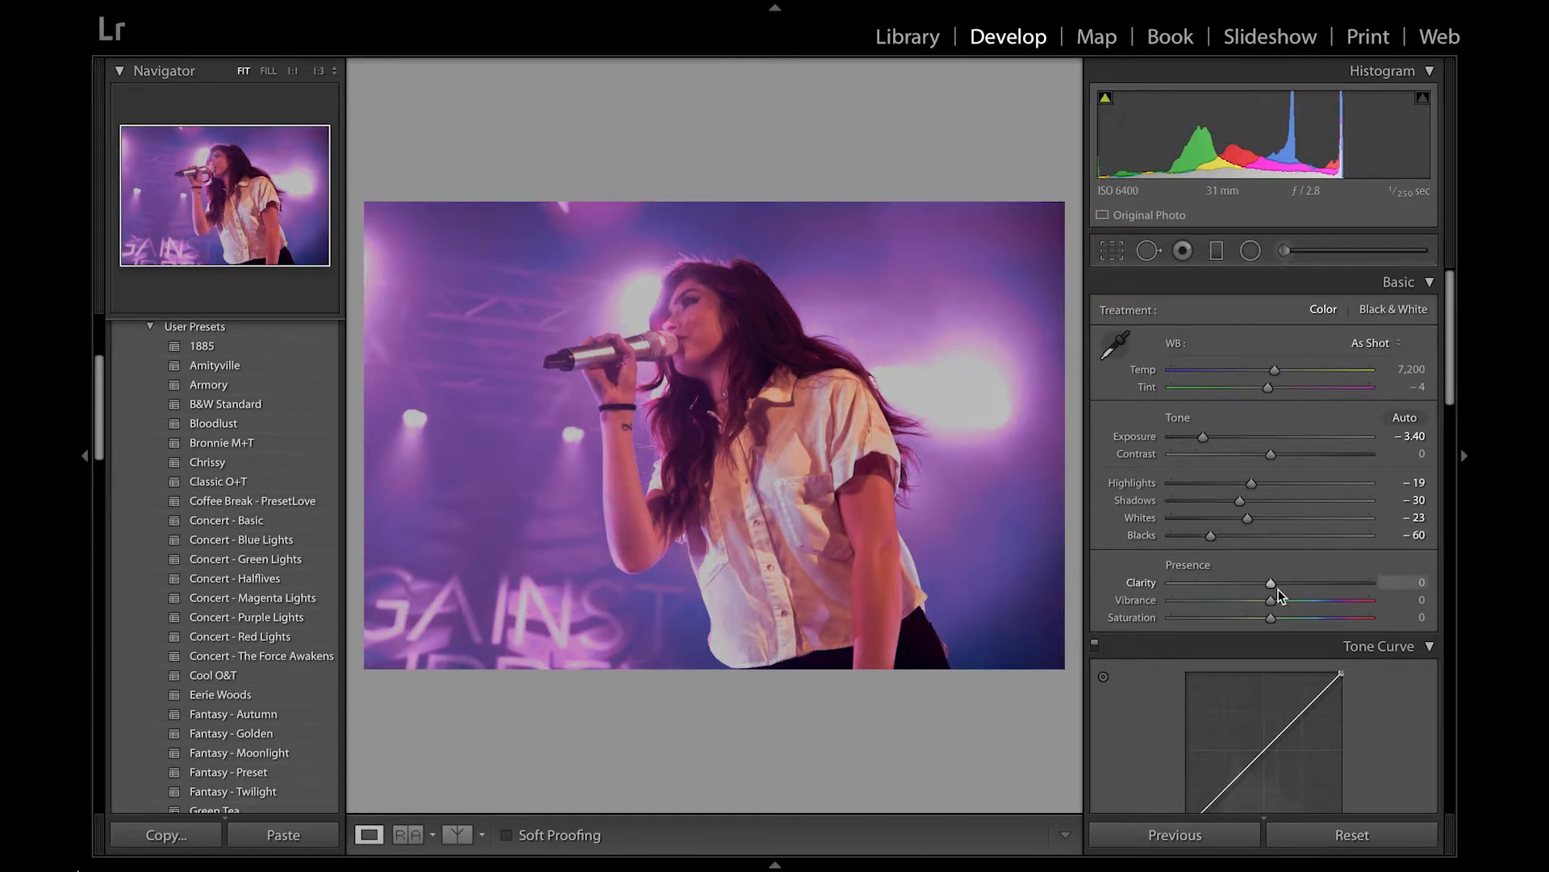
drag(1294, 584, 1304, 585)
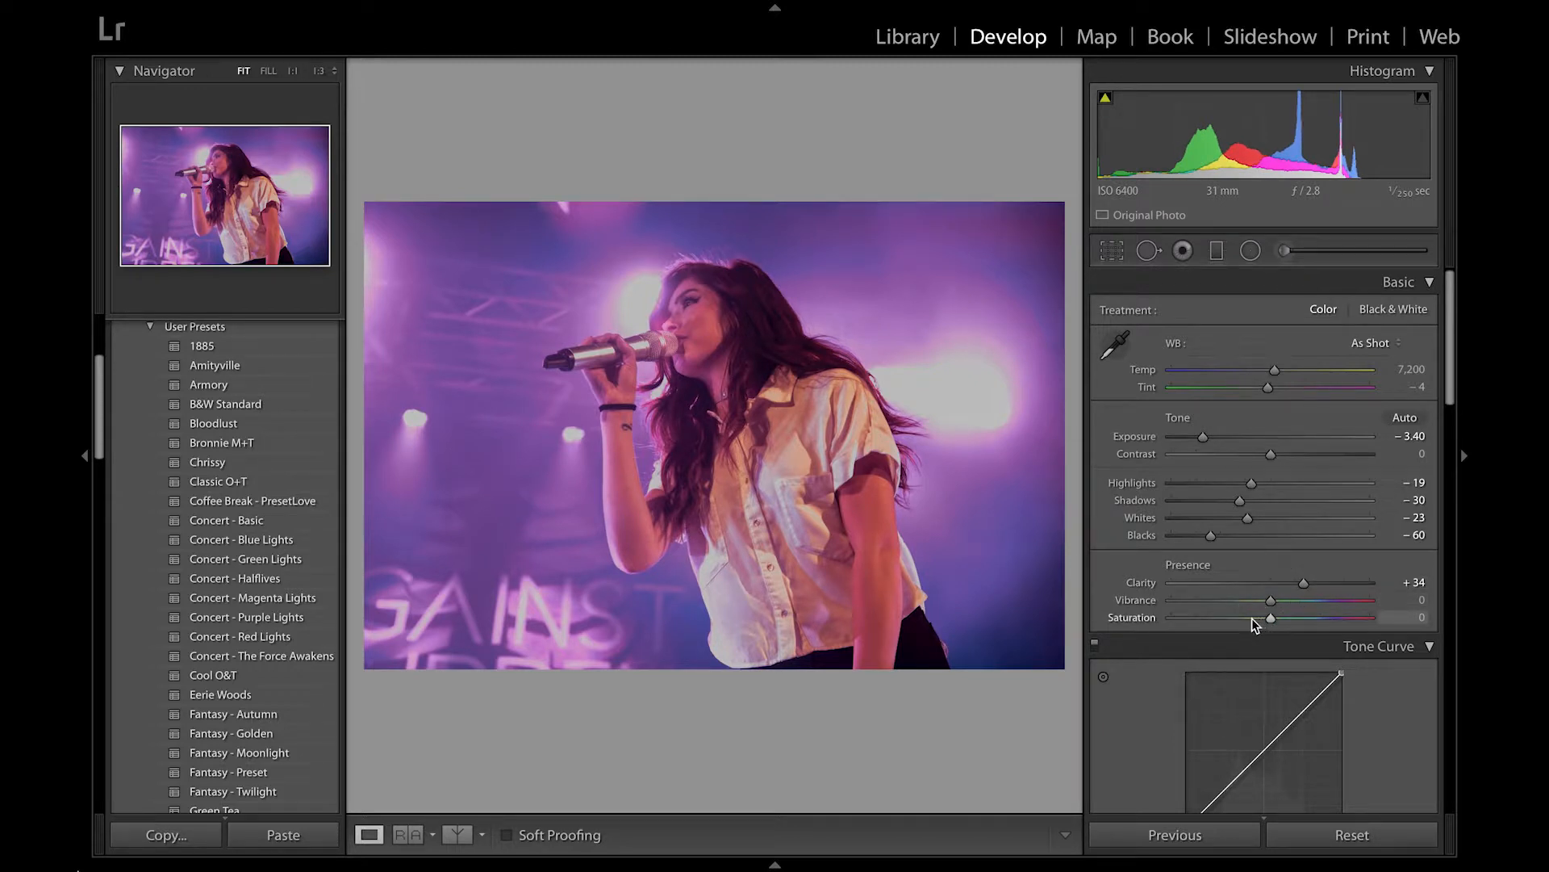
drag(1251, 618, 1309, 602)
Shape the RGB tone curve into a gentle S with a raised black point and a lowered white point
scroll(1298, 533, down, 3)
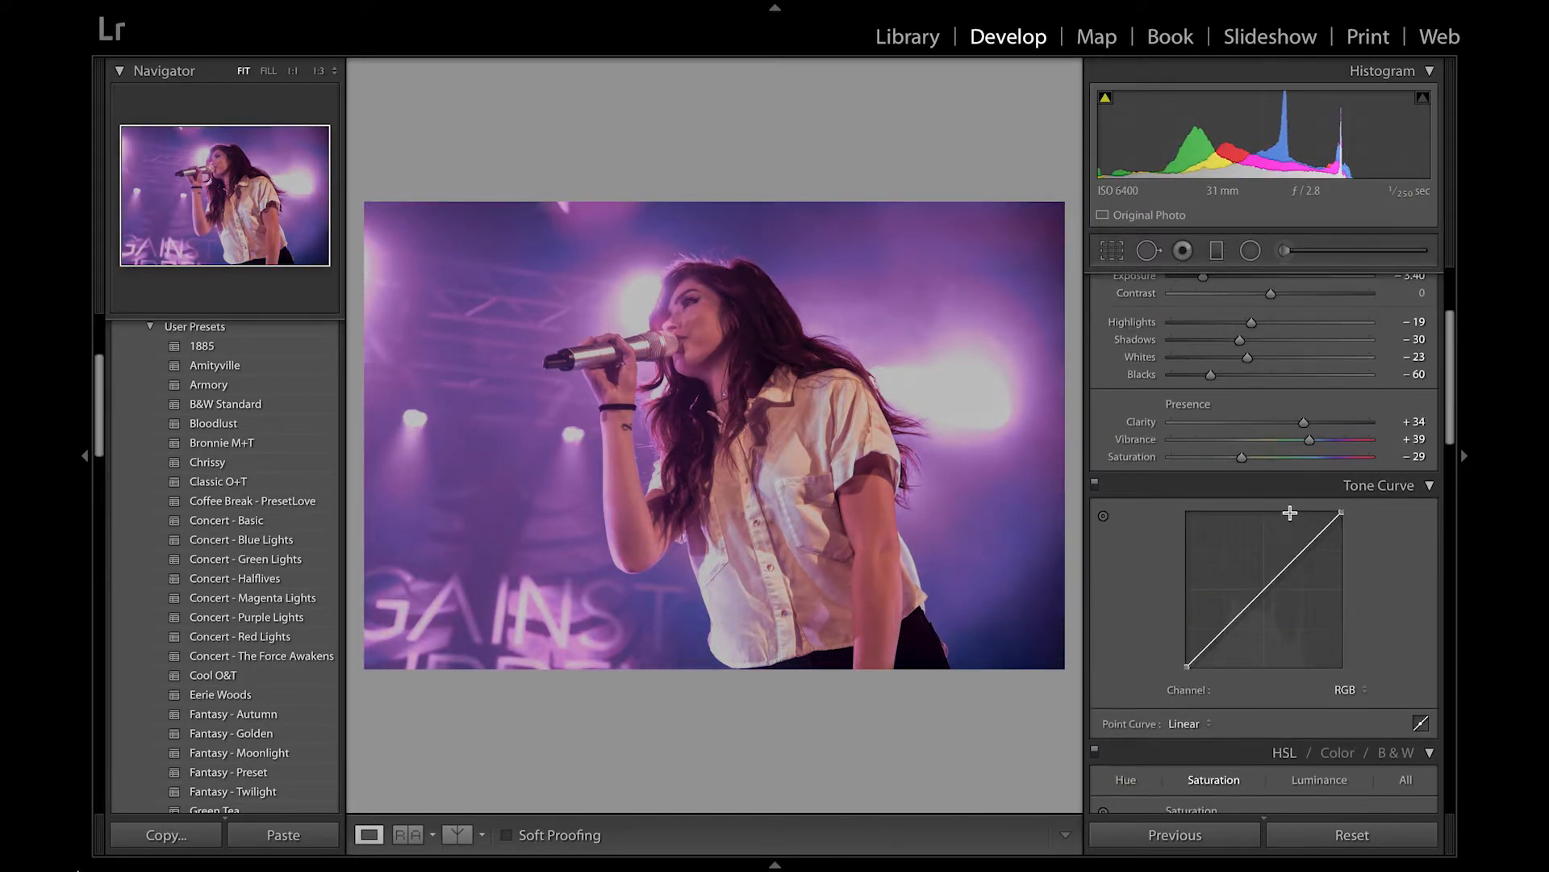
click(1264, 589)
drag(1181, 667, 1225, 631)
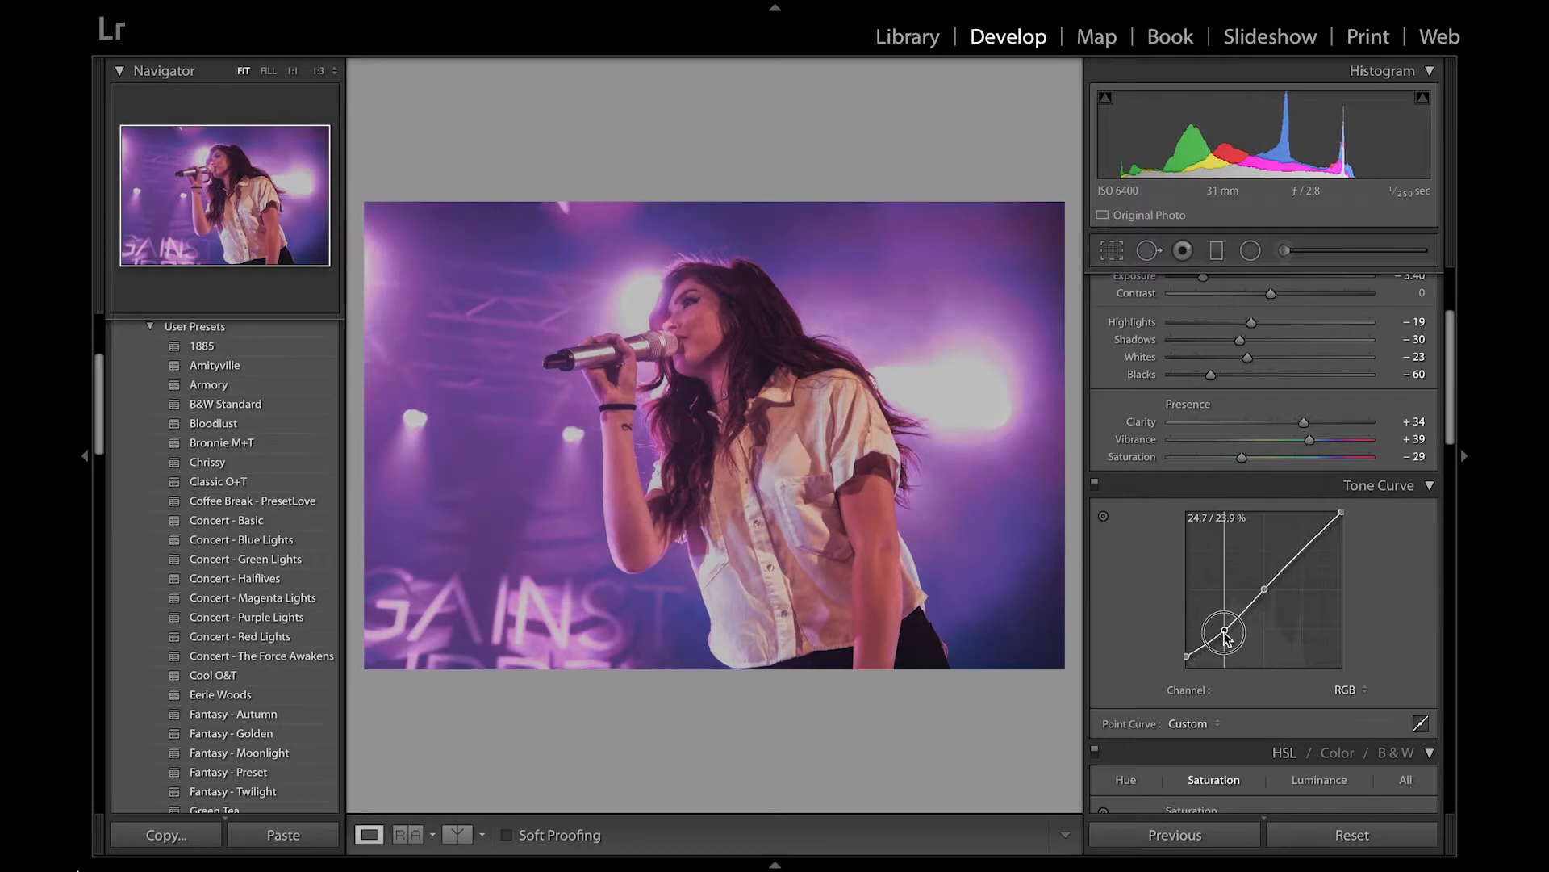
drag(1306, 546, 1305, 544)
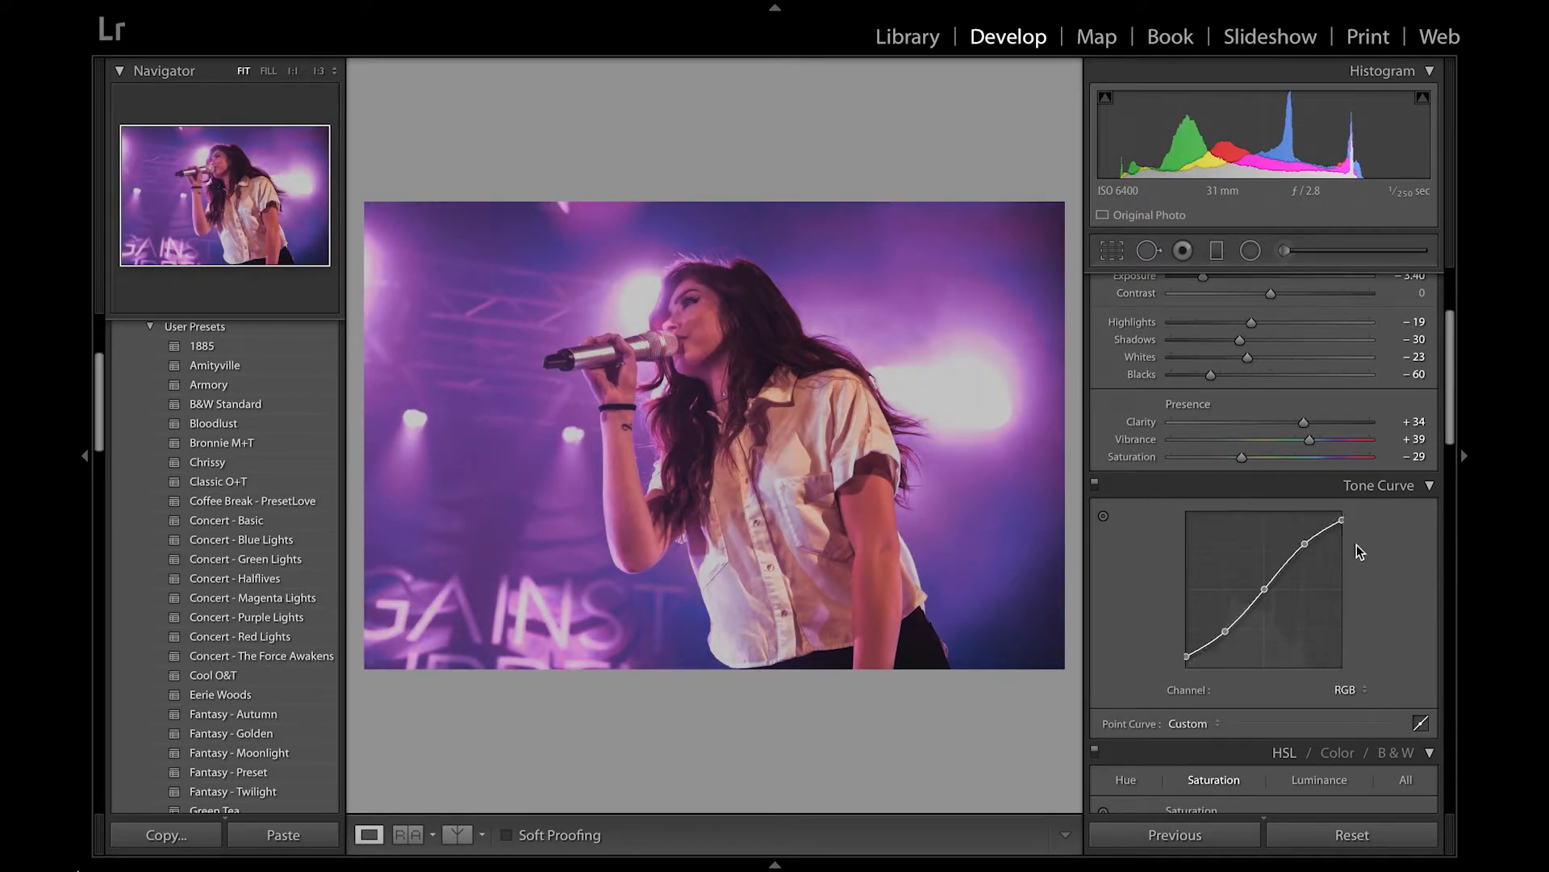
Set HSL saturation to Red −18 and Orange −35, and raise HSL luminance to Red +19 and Orange +15, with Magenta slightly brighter
scroll(1357, 544, down, 5)
scroll(1357, 544, down, 10)
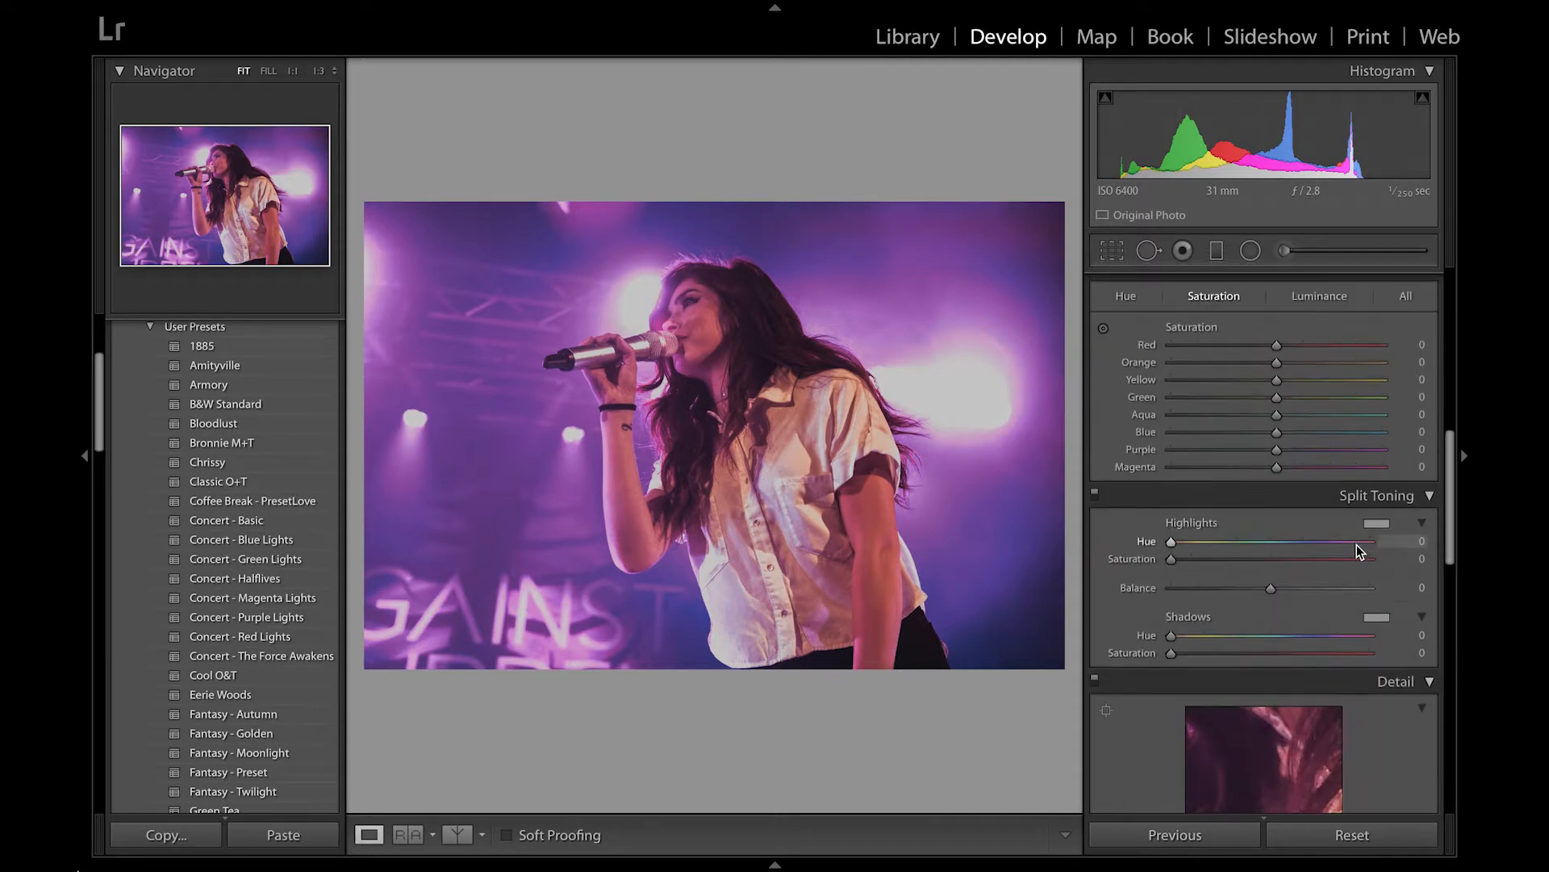
scroll(1358, 545, up, 20)
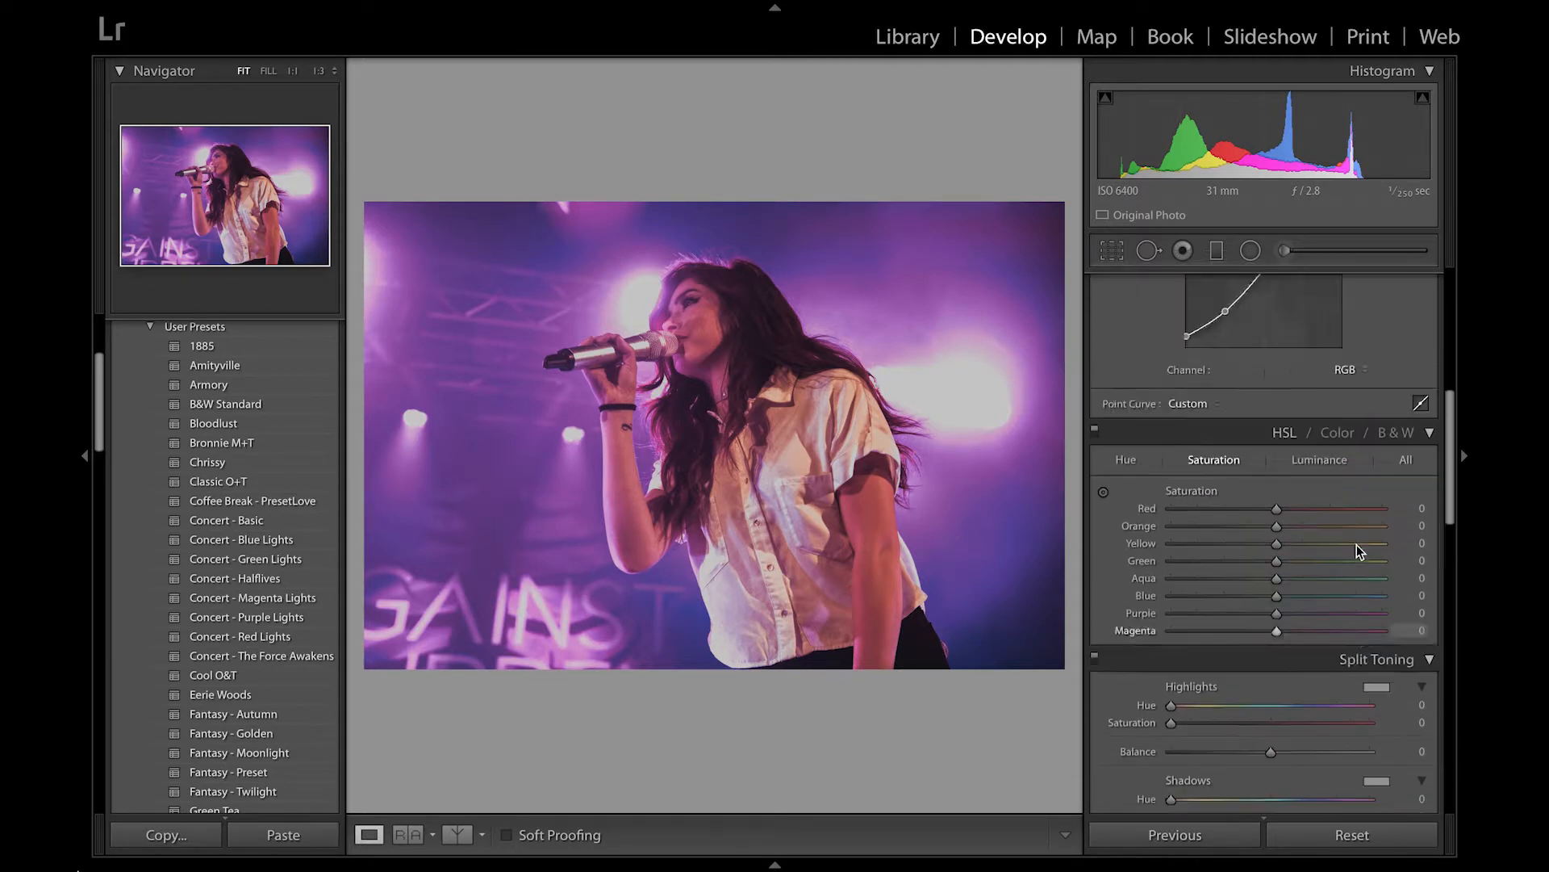
scroll(1358, 545, down, 13)
scroll(1358, 545, down, 6)
scroll(1358, 544, up, 8)
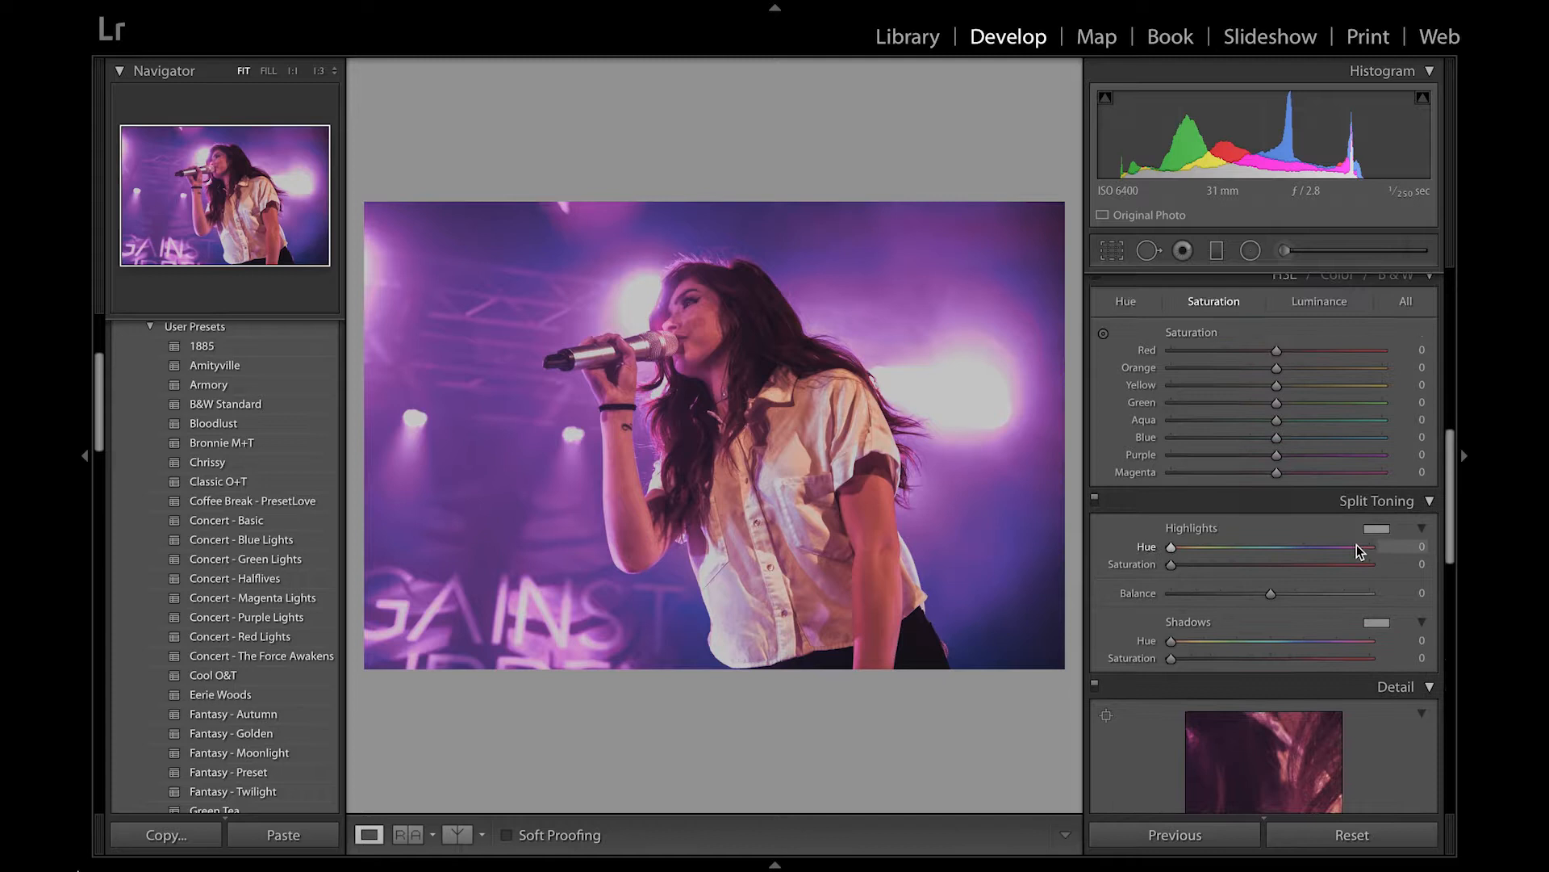
scroll(1357, 545, down, 6)
scroll(1357, 546, up, 5)
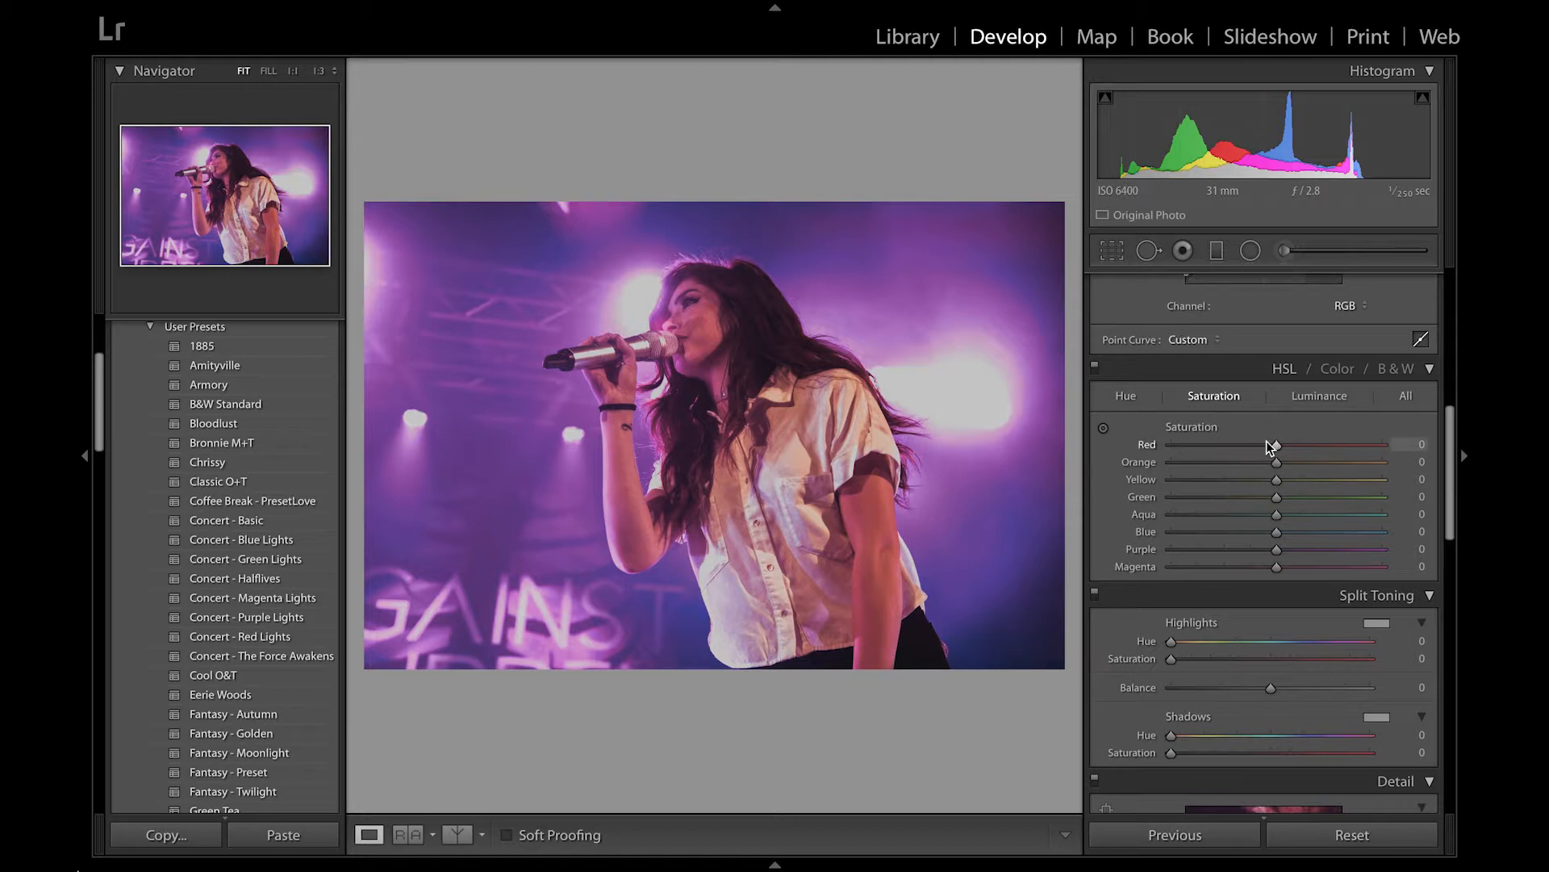
drag(1256, 444, 1294, 466)
click(1322, 400)
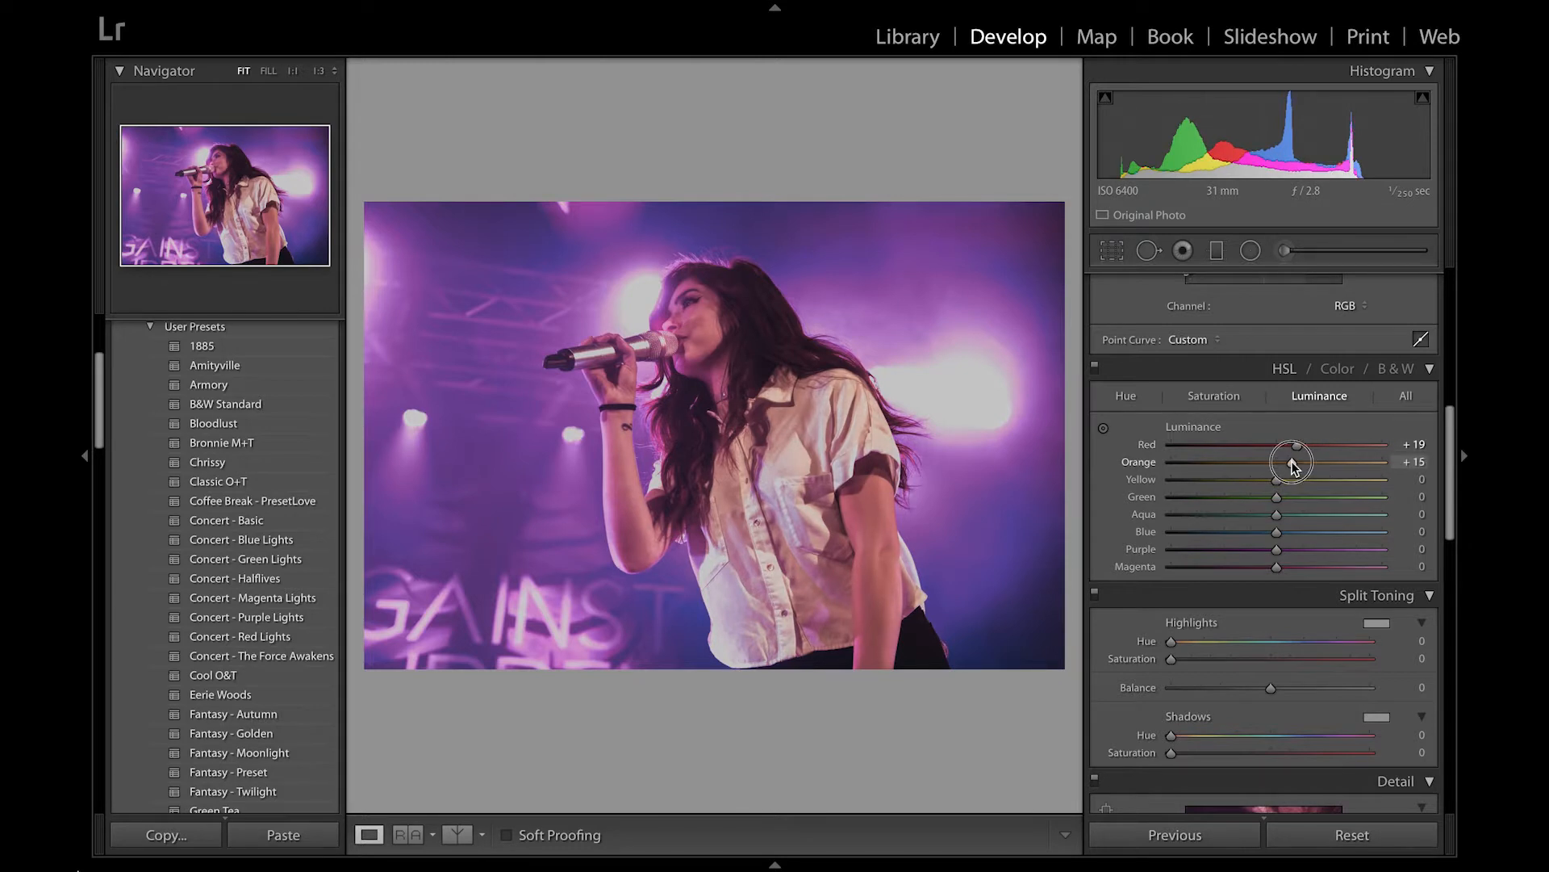
drag(1289, 565, 1293, 565)
Shift the HSL hues to Red −19, Orange −21, Purple −35 and Magenta −34
click(1200, 401)
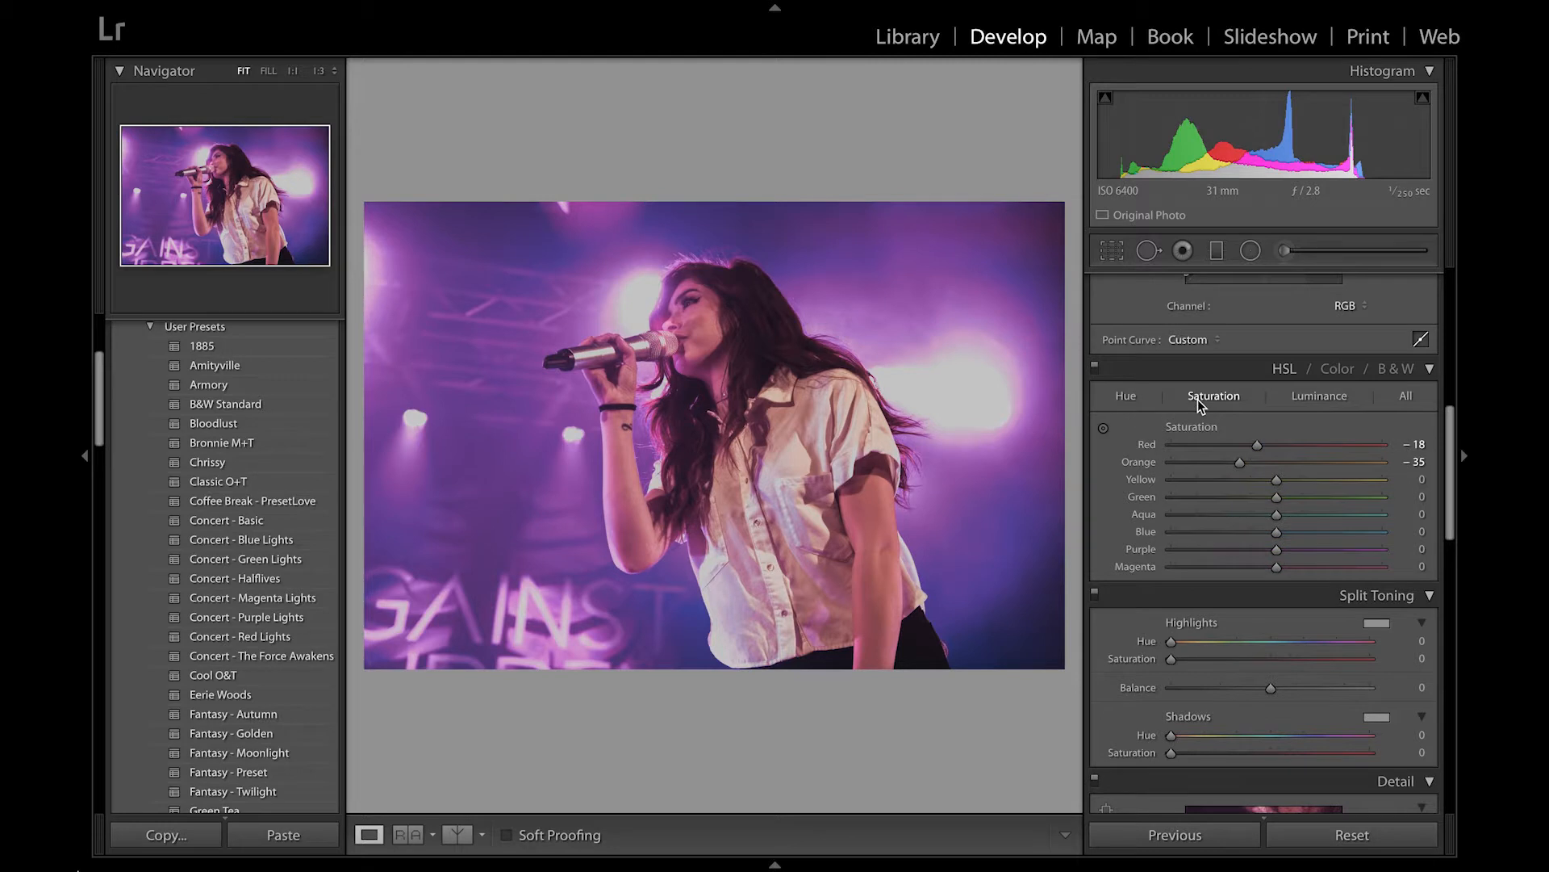
click(1127, 398)
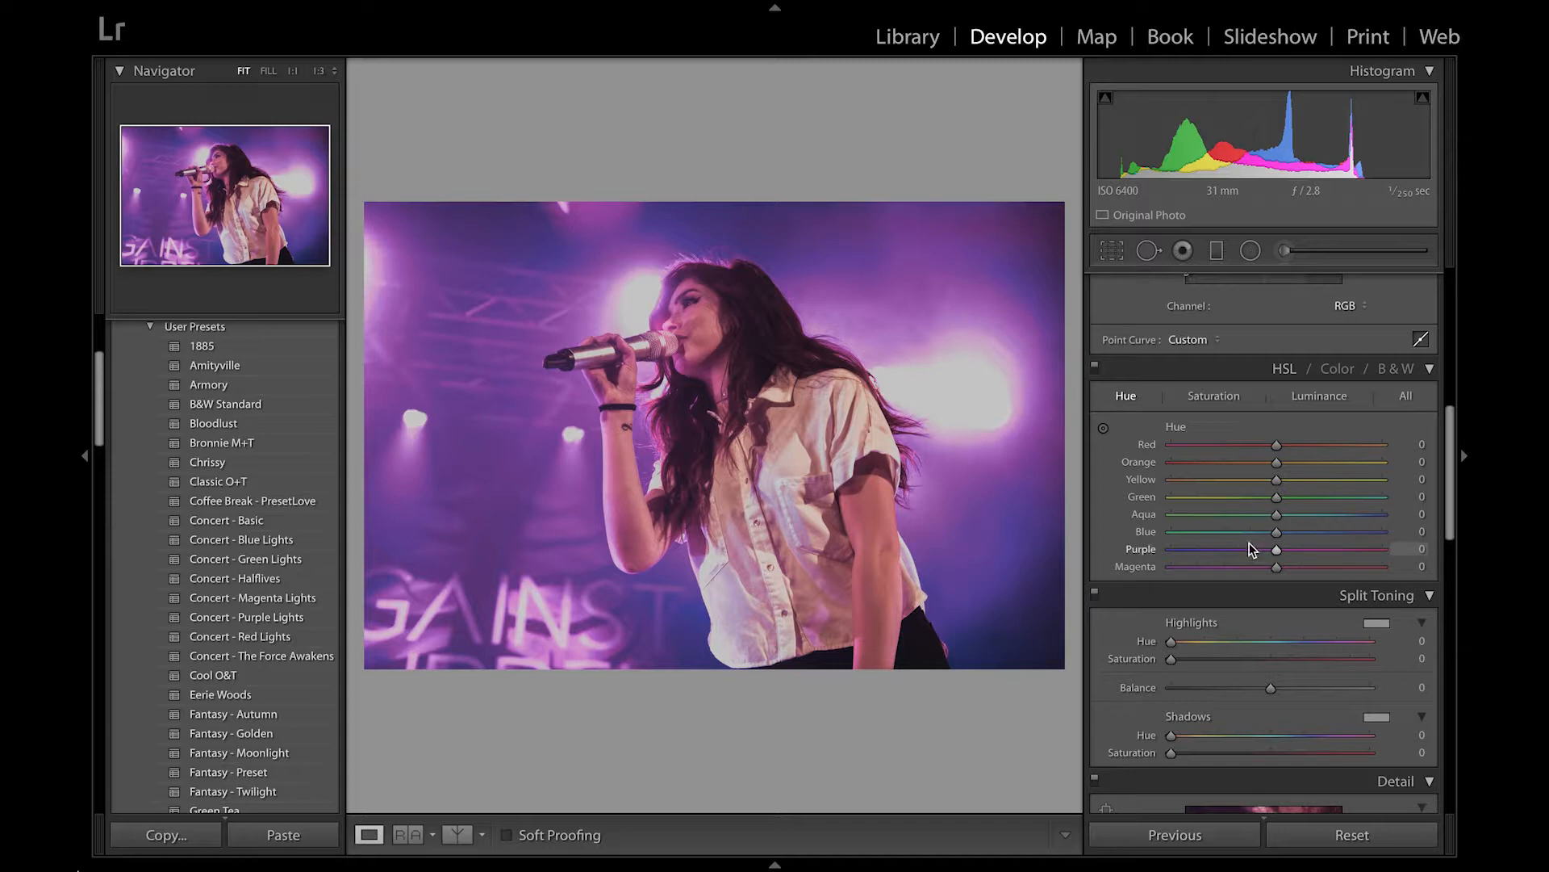
click(1256, 444)
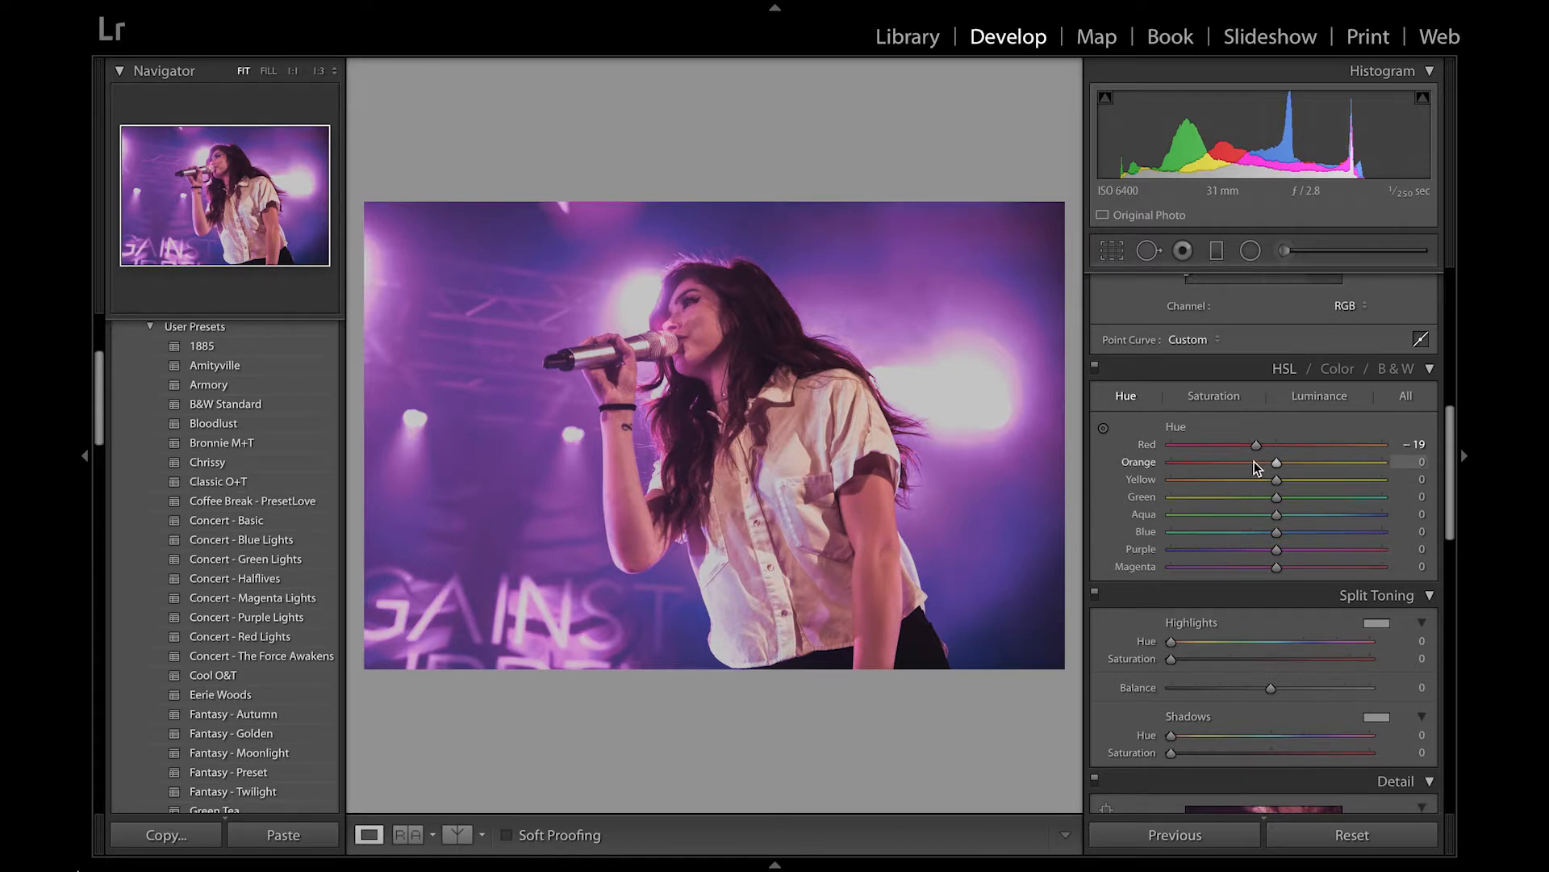
click(1254, 463)
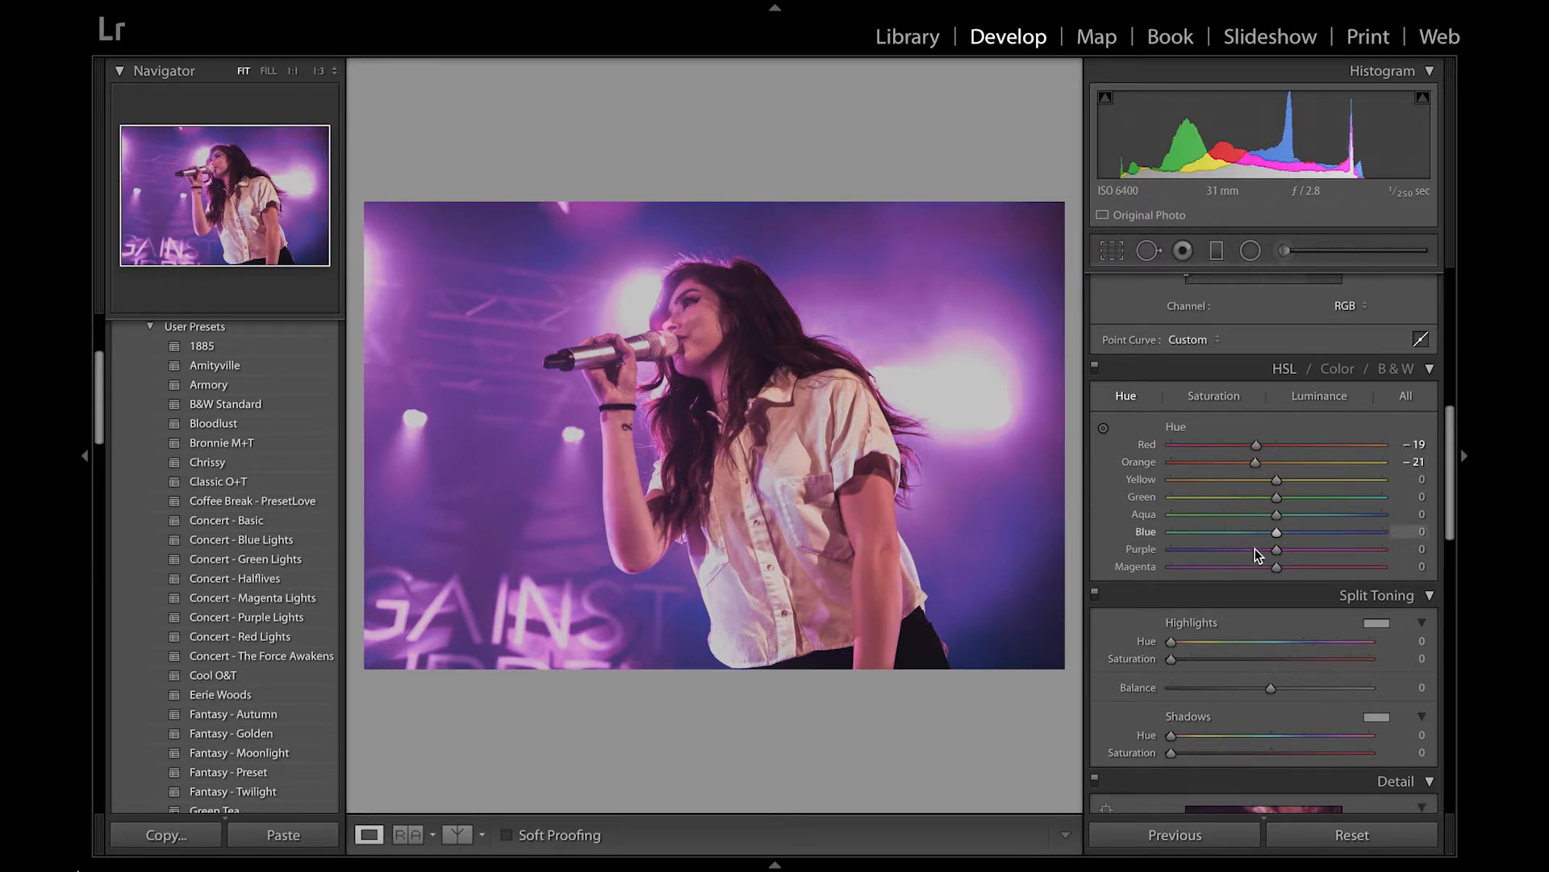
mouse_move(1213, 567)
mouse_down()
mouse_move(1183, 567)
mouse_move(1238, 567)
mouse_up()
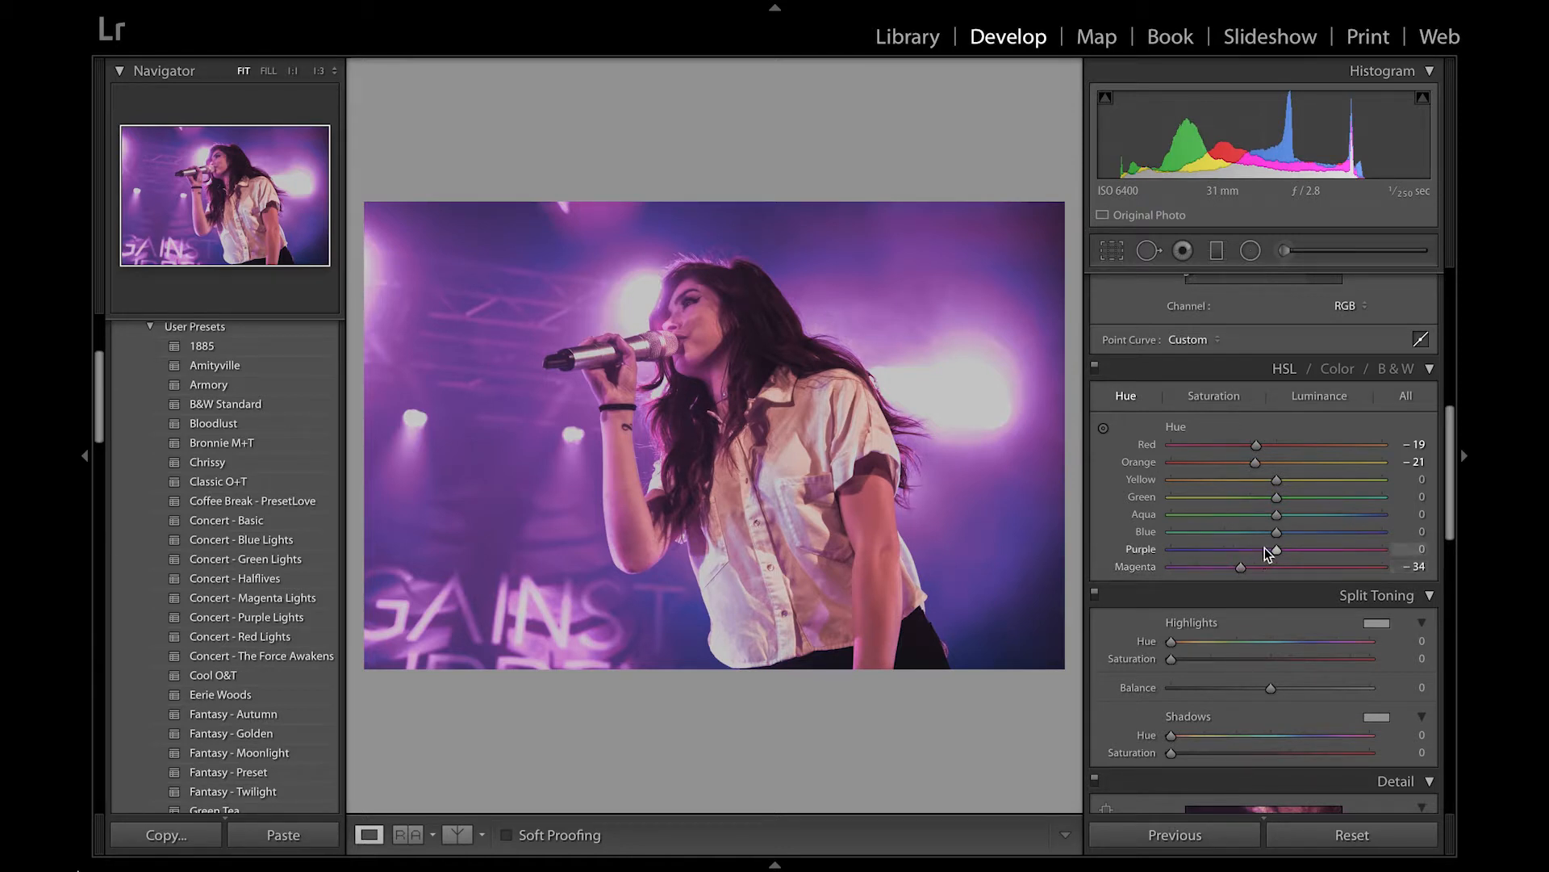
mouse_move(1262, 551)
mouse_down()
mouse_move(1217, 556)
mouse_move(1249, 554)
mouse_up()
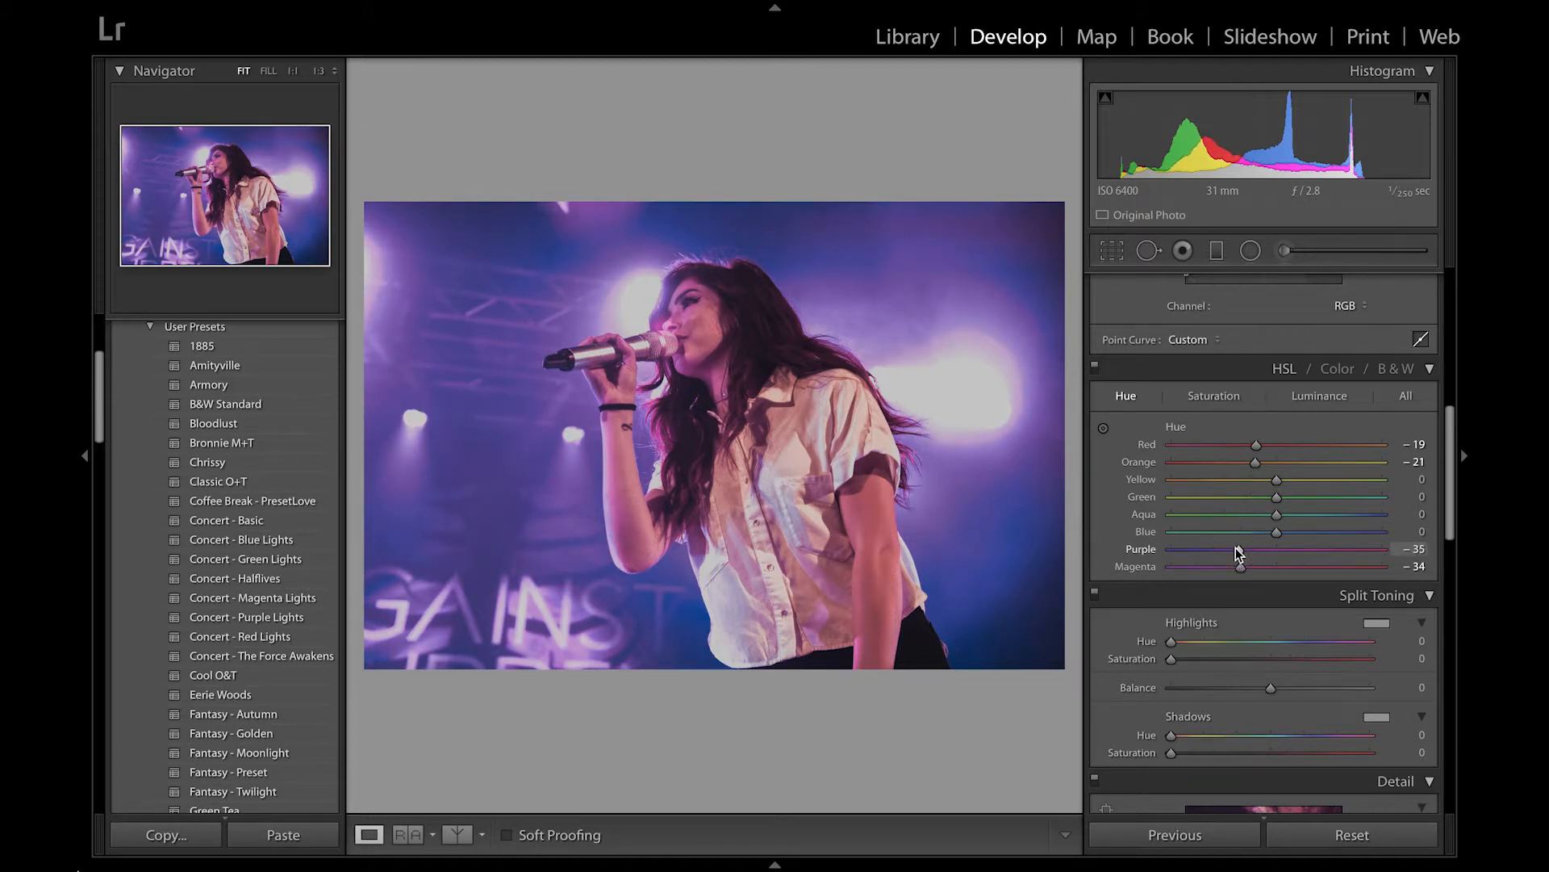
Reduce the HSL saturation to Red −29, Orange −60 and Magenta −4
scroll(1308, 563, down, 2)
scroll(1312, 563, up, 3)
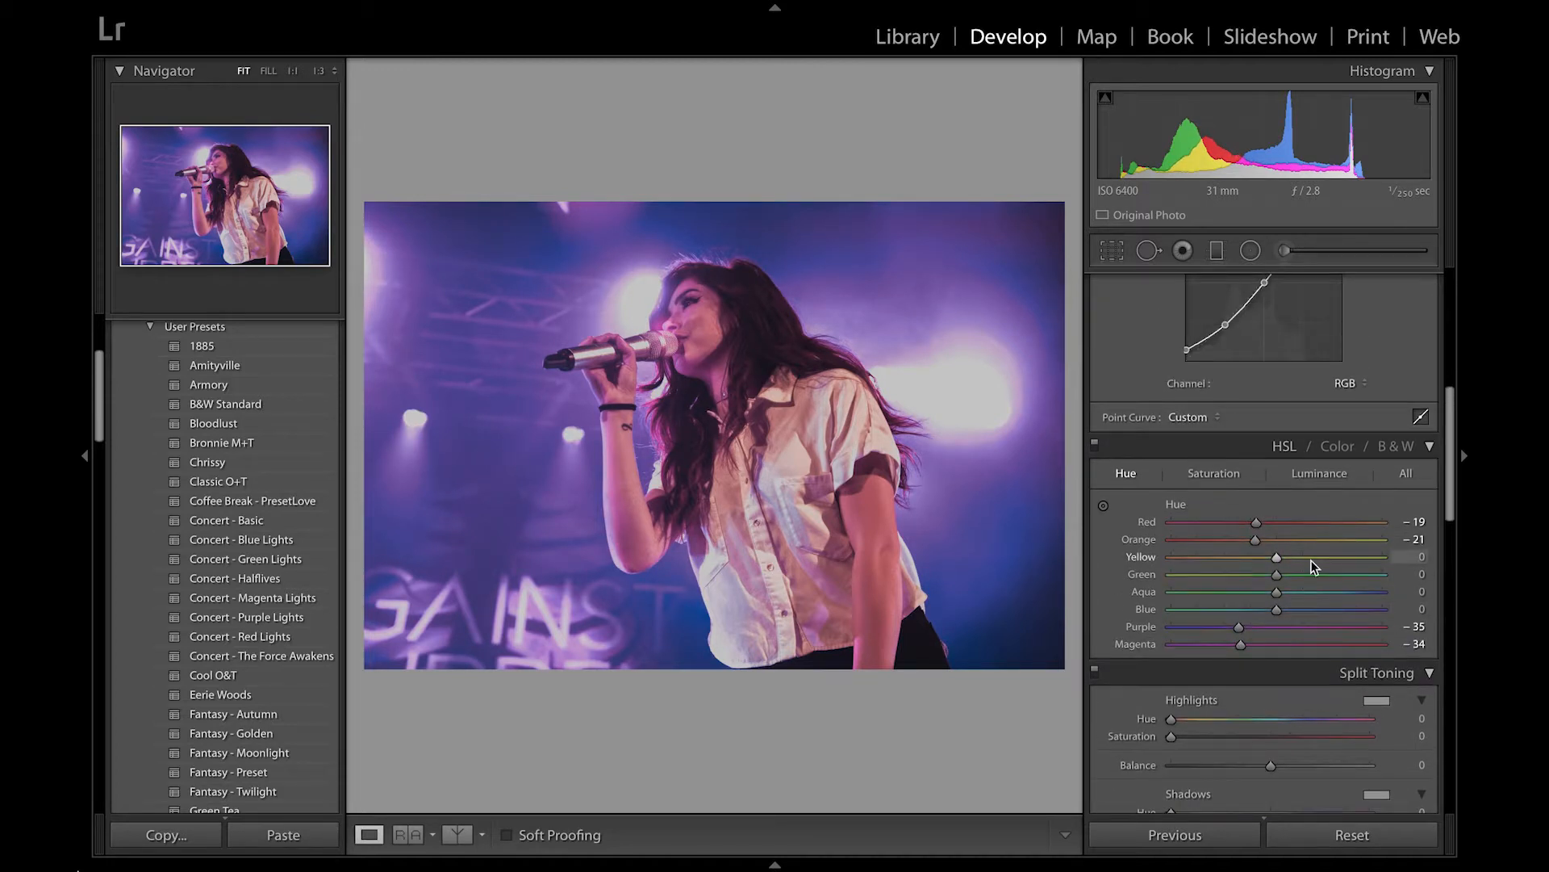
scroll(1306, 513, up, 1)
scroll(1306, 512, down, 1)
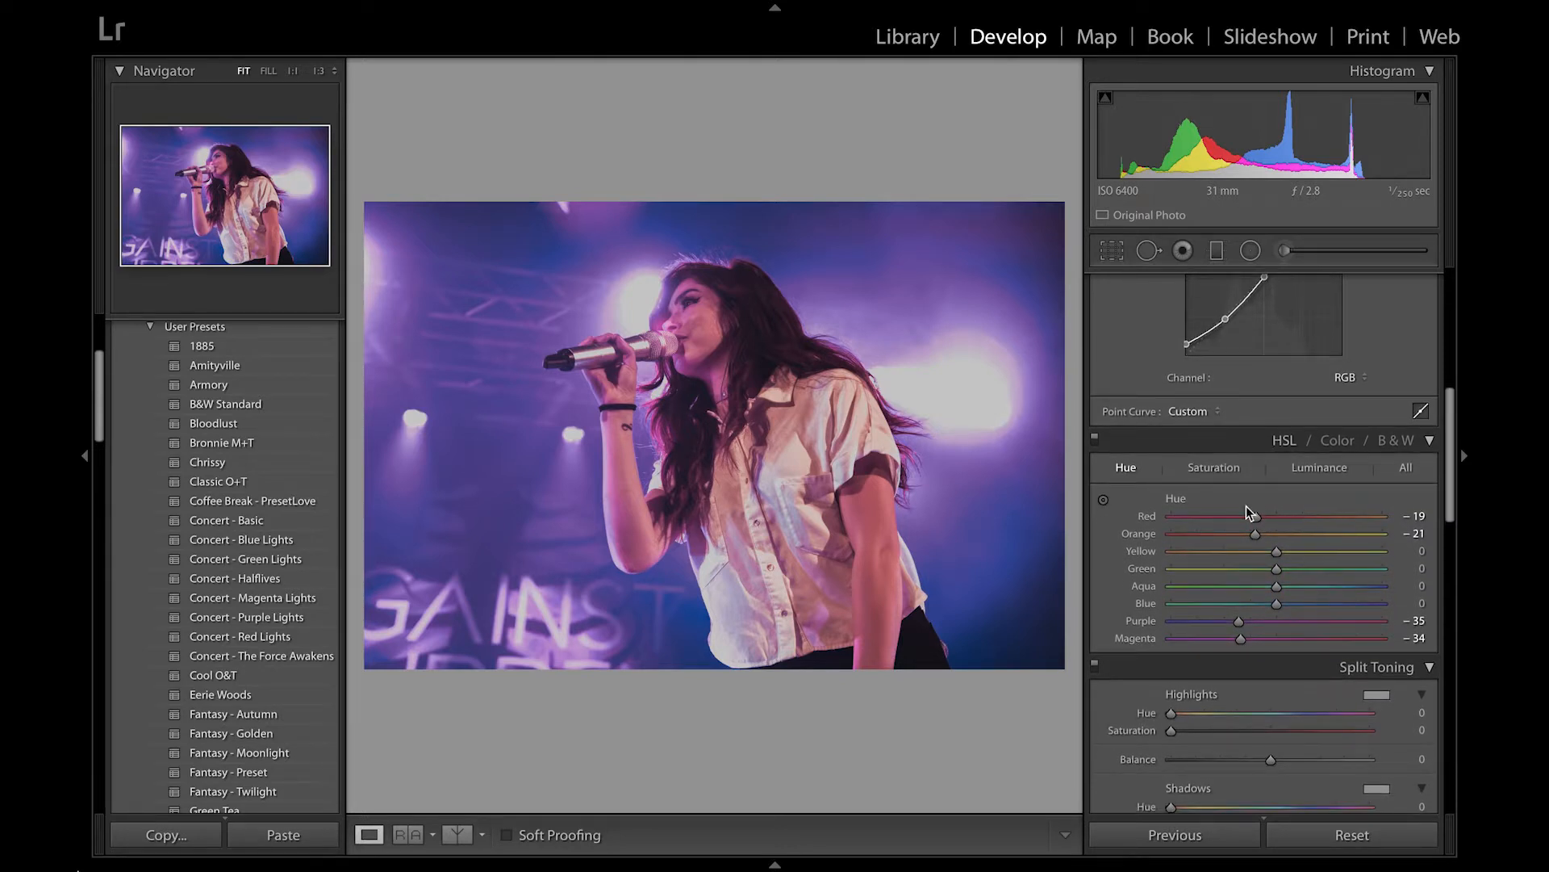
click(1223, 476)
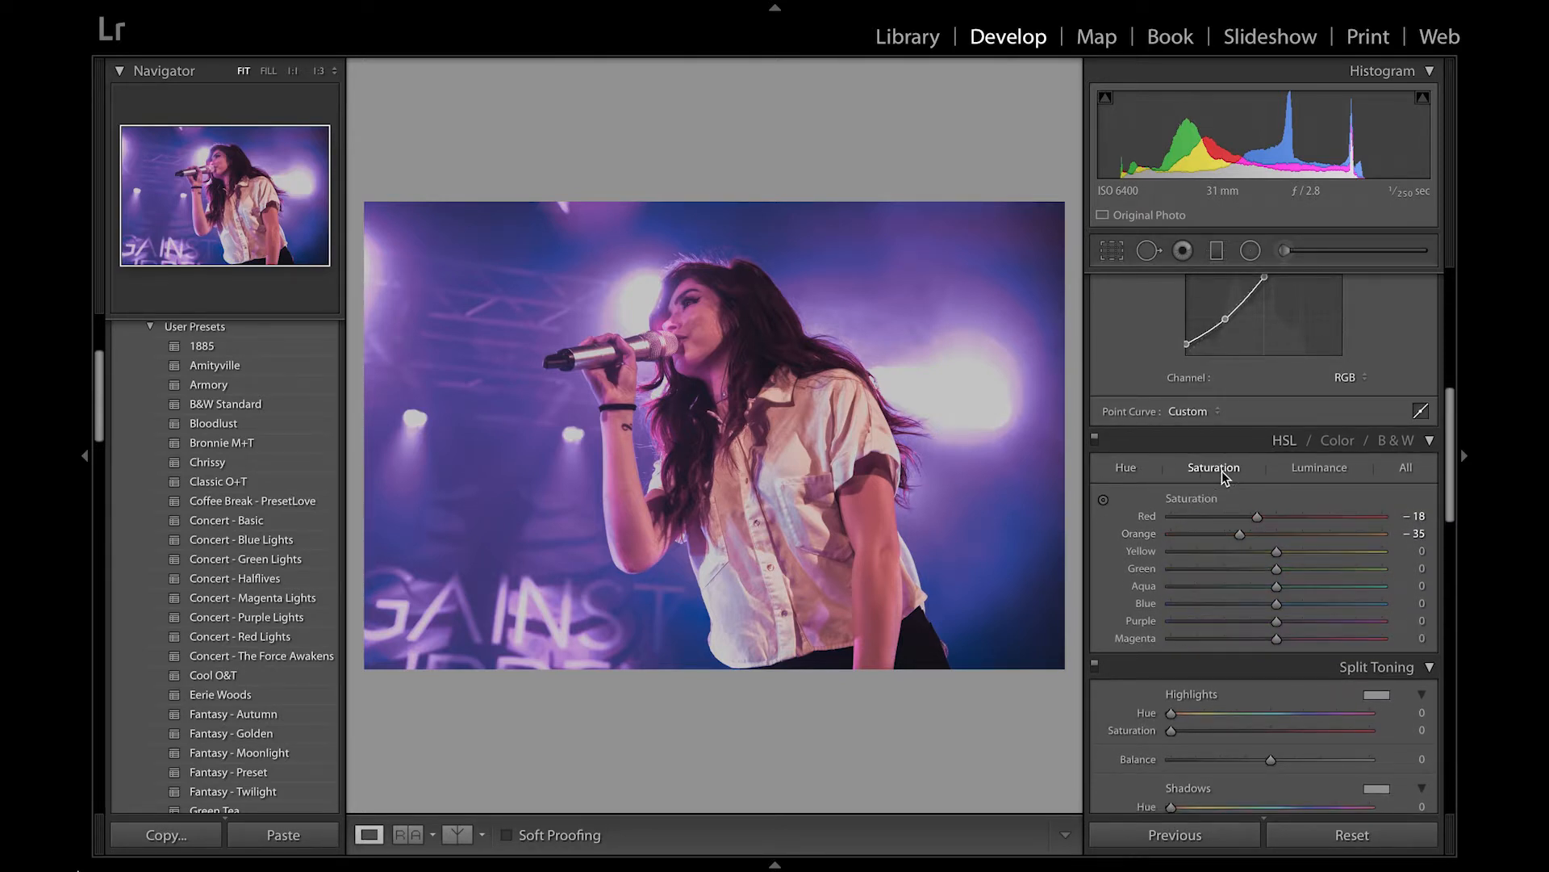
drag(1218, 537, 1247, 517)
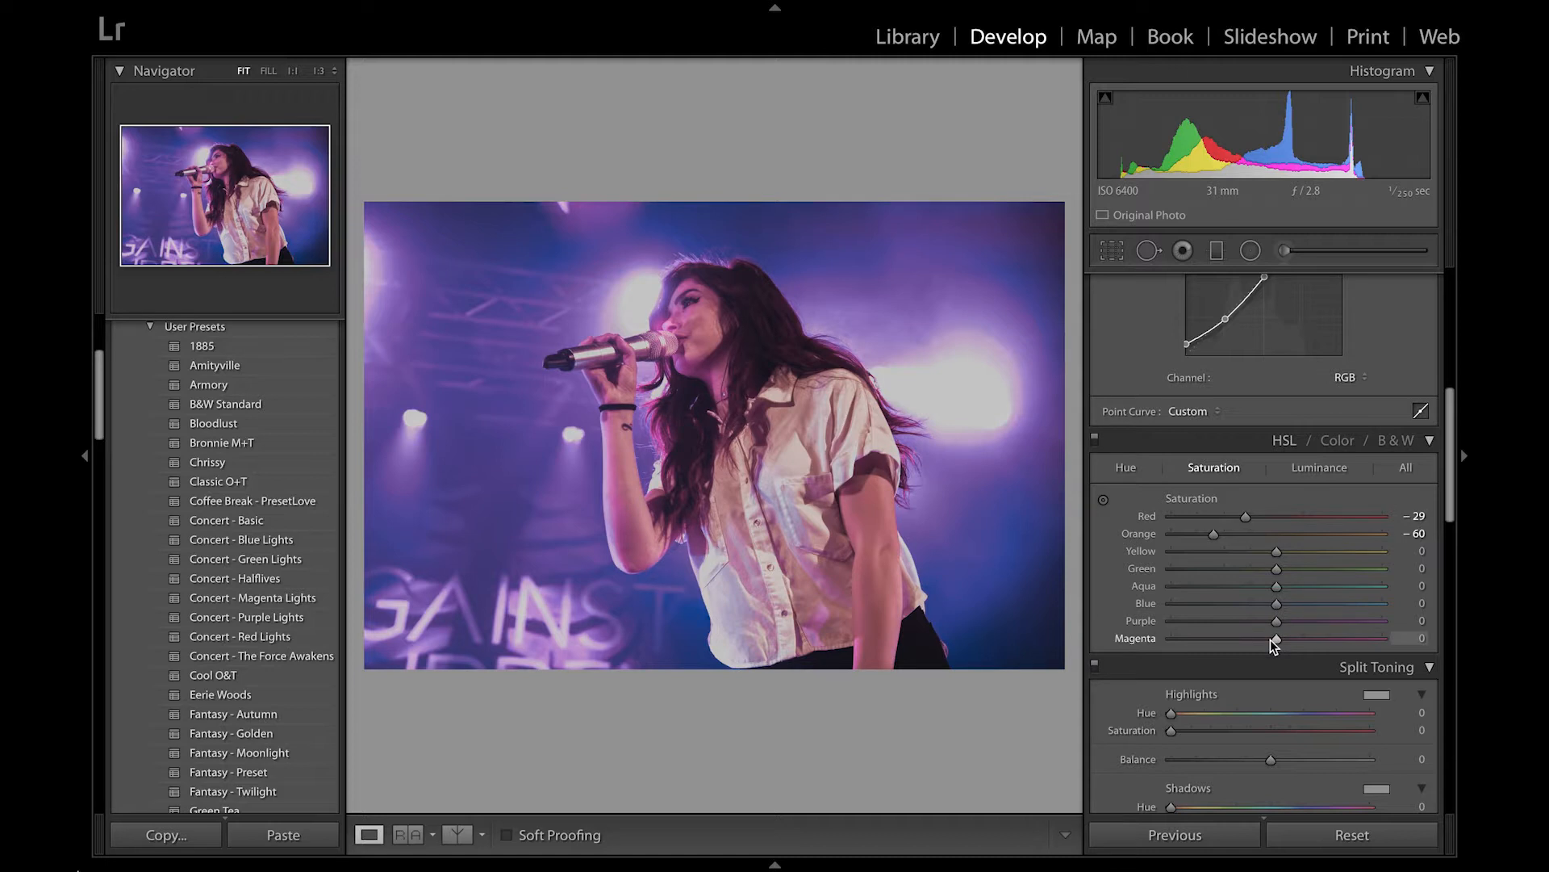
drag(1271, 640, 1268, 640)
Apply split toning with highlights at Hue 43 and Saturation 17, and shadows at Hue 241 and Saturation 25
scroll(1264, 674, down, 3)
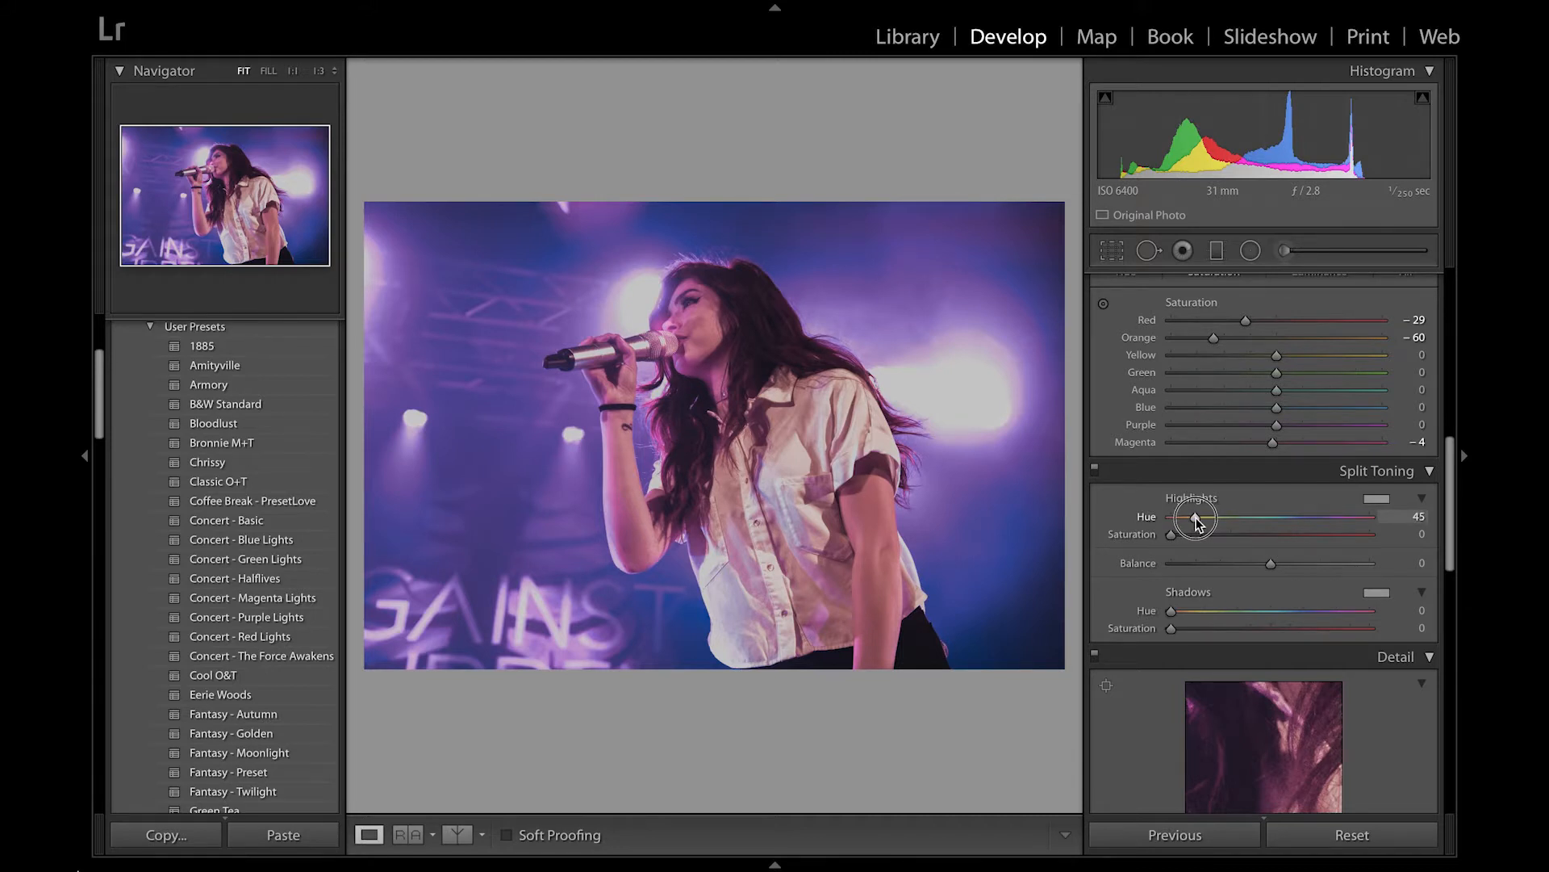
drag(1196, 519, 1201, 520)
mouse_move(1202, 519)
mouse_down()
mouse_move(1187, 536)
mouse_move(1203, 536)
mouse_move(1173, 537)
mouse_move(1200, 543)
mouse_up()
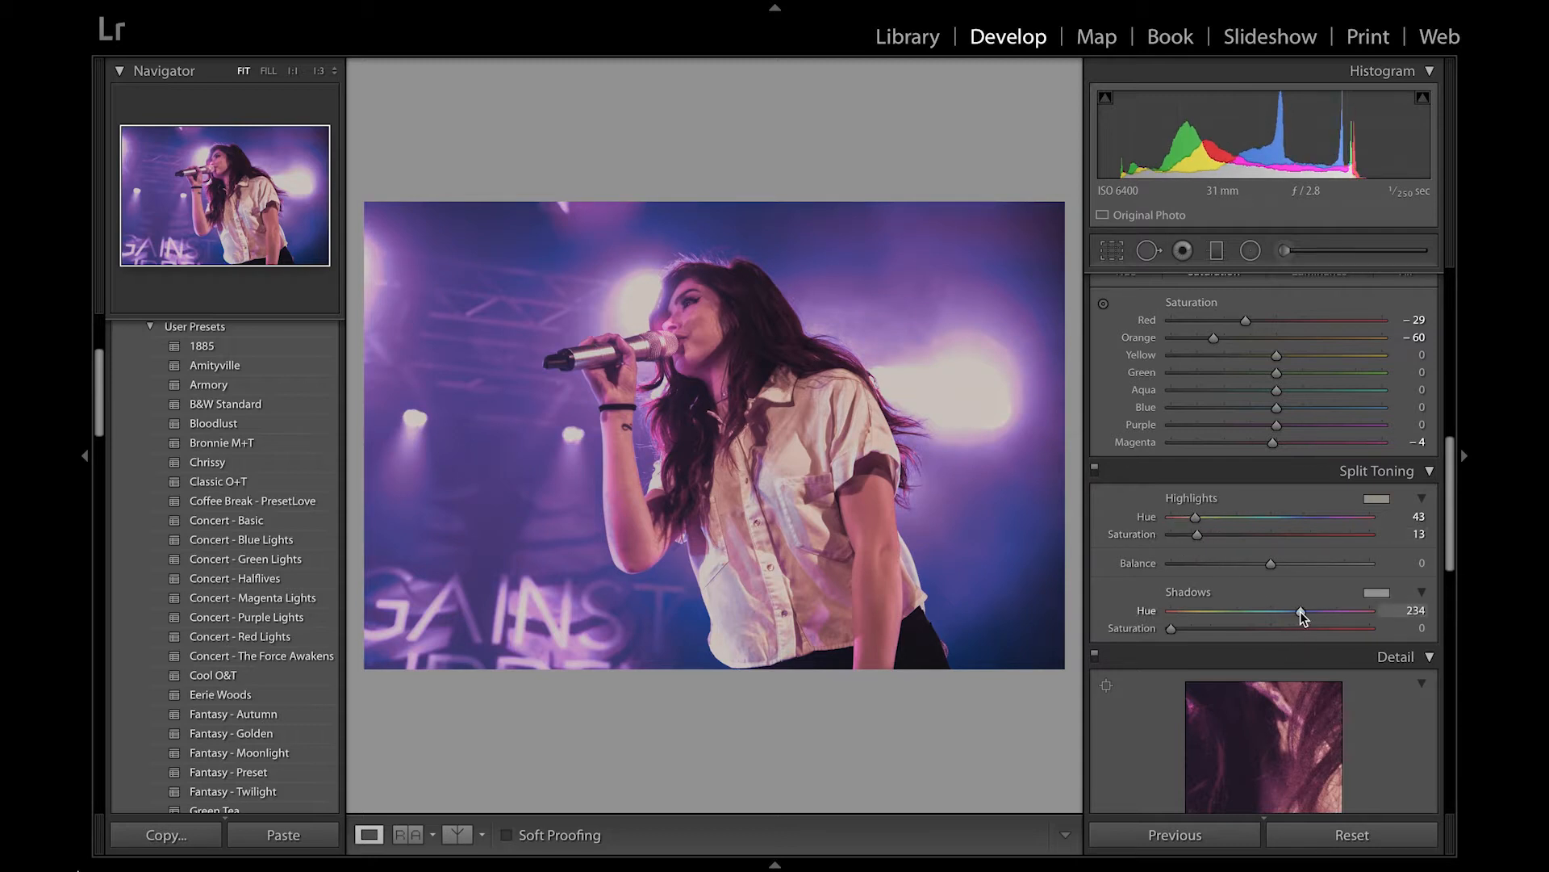
drag(1302, 616, 1308, 617)
mouse_move(1194, 632)
mouse_down()
mouse_move(1257, 637)
mouse_move(1221, 636)
mouse_up()
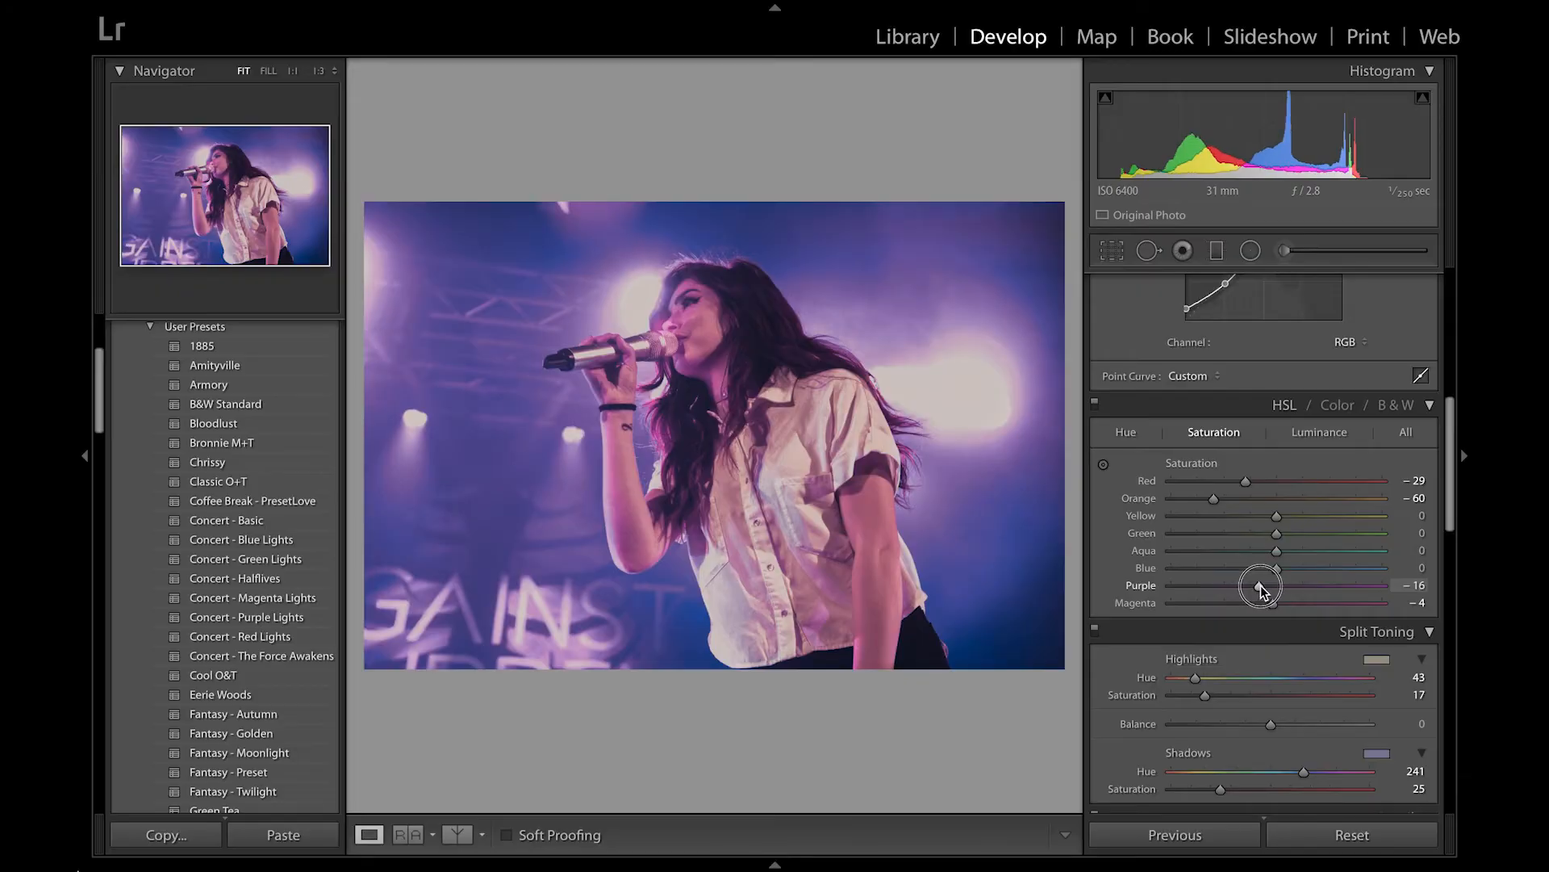
Lower the HSL saturation of Purple and Magenta further to tone down the stage lighting
drag(1264, 587, 1235, 603)
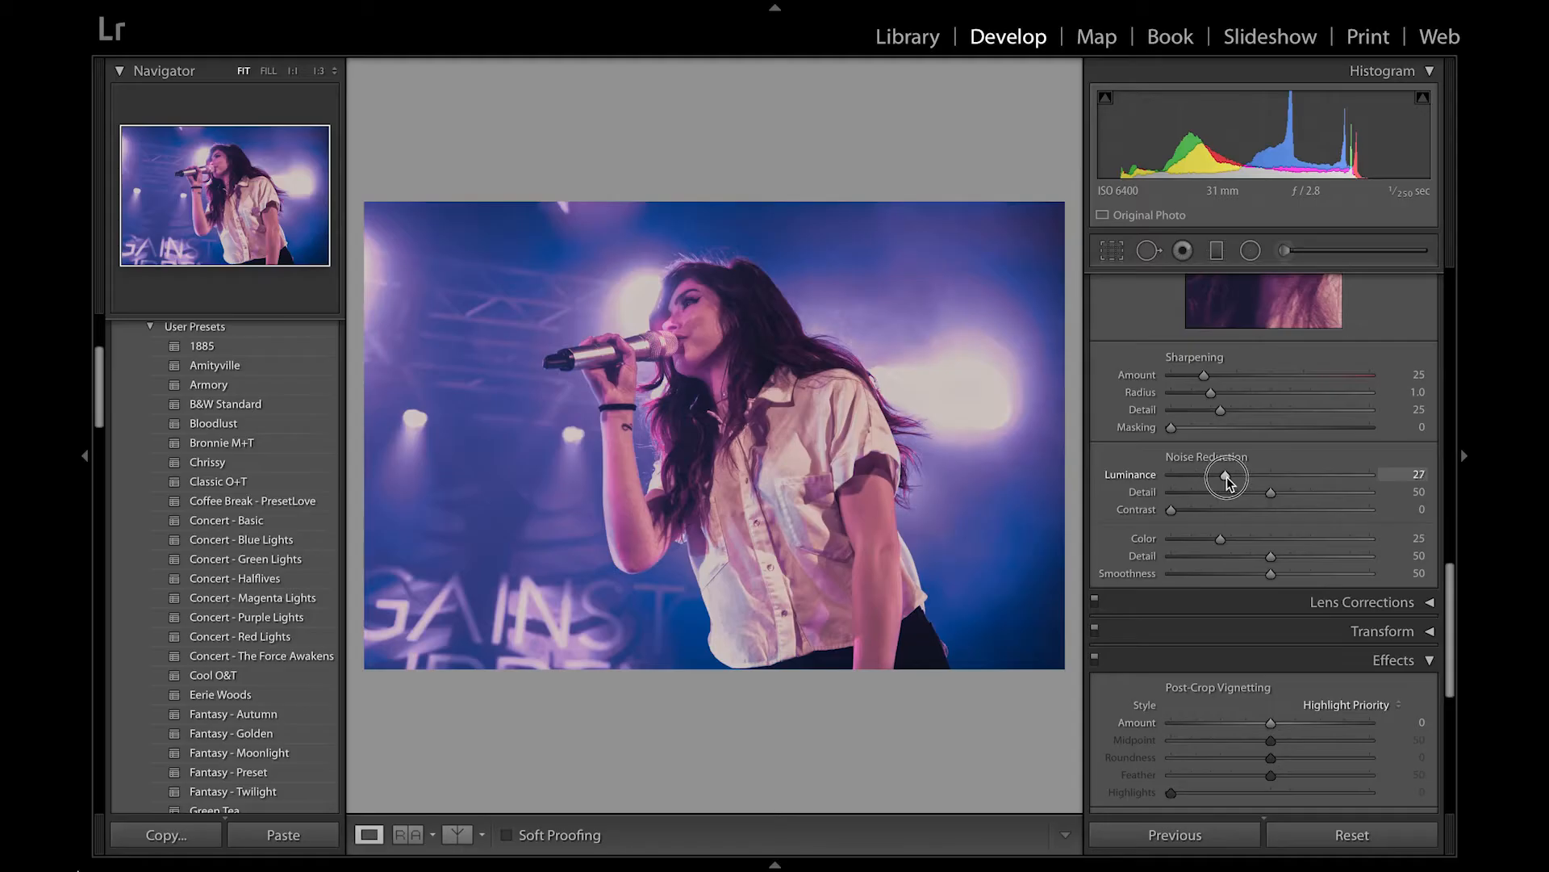
Set the luminance noise reduction to 49 and darken the corners with a post-crop vignette amount of −21
drag(1220, 476, 1271, 480)
scroll(1228, 553, down, 10)
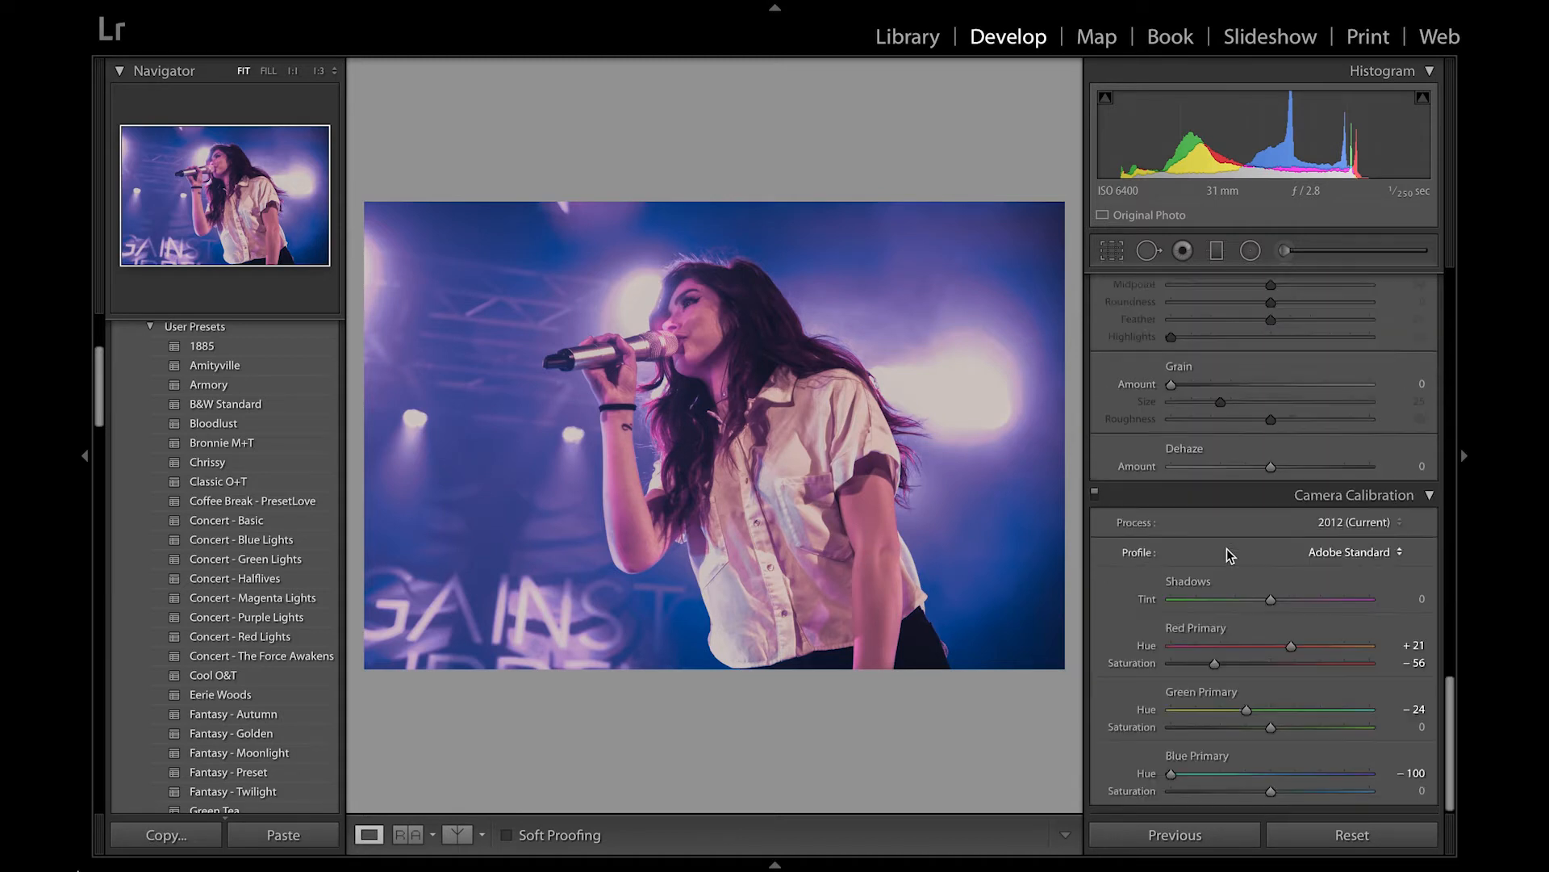
scroll(1227, 553, up, 10)
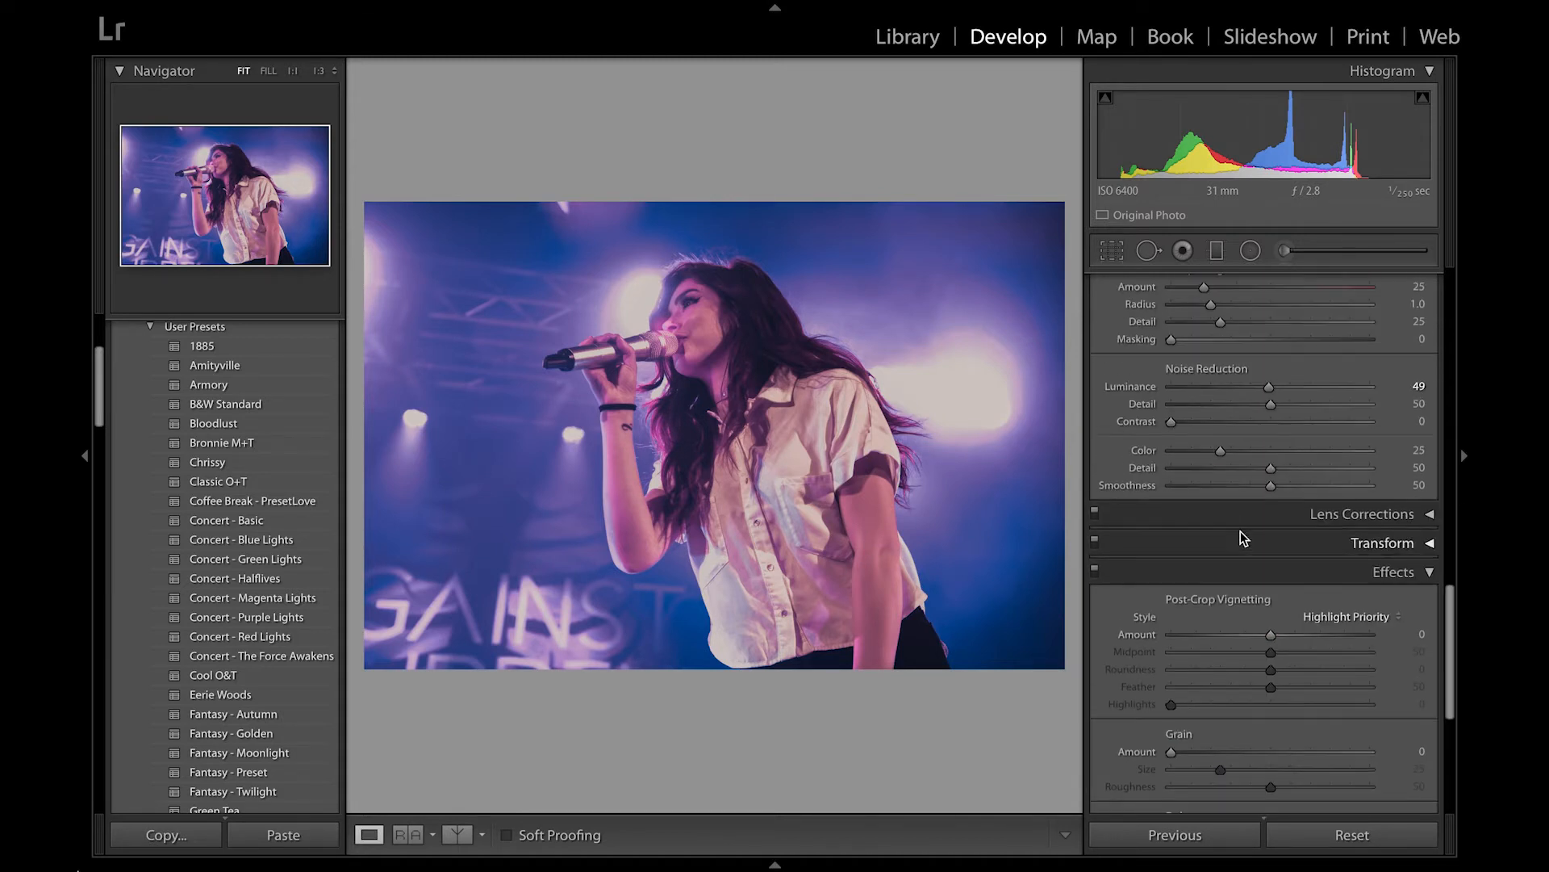
click(1250, 635)
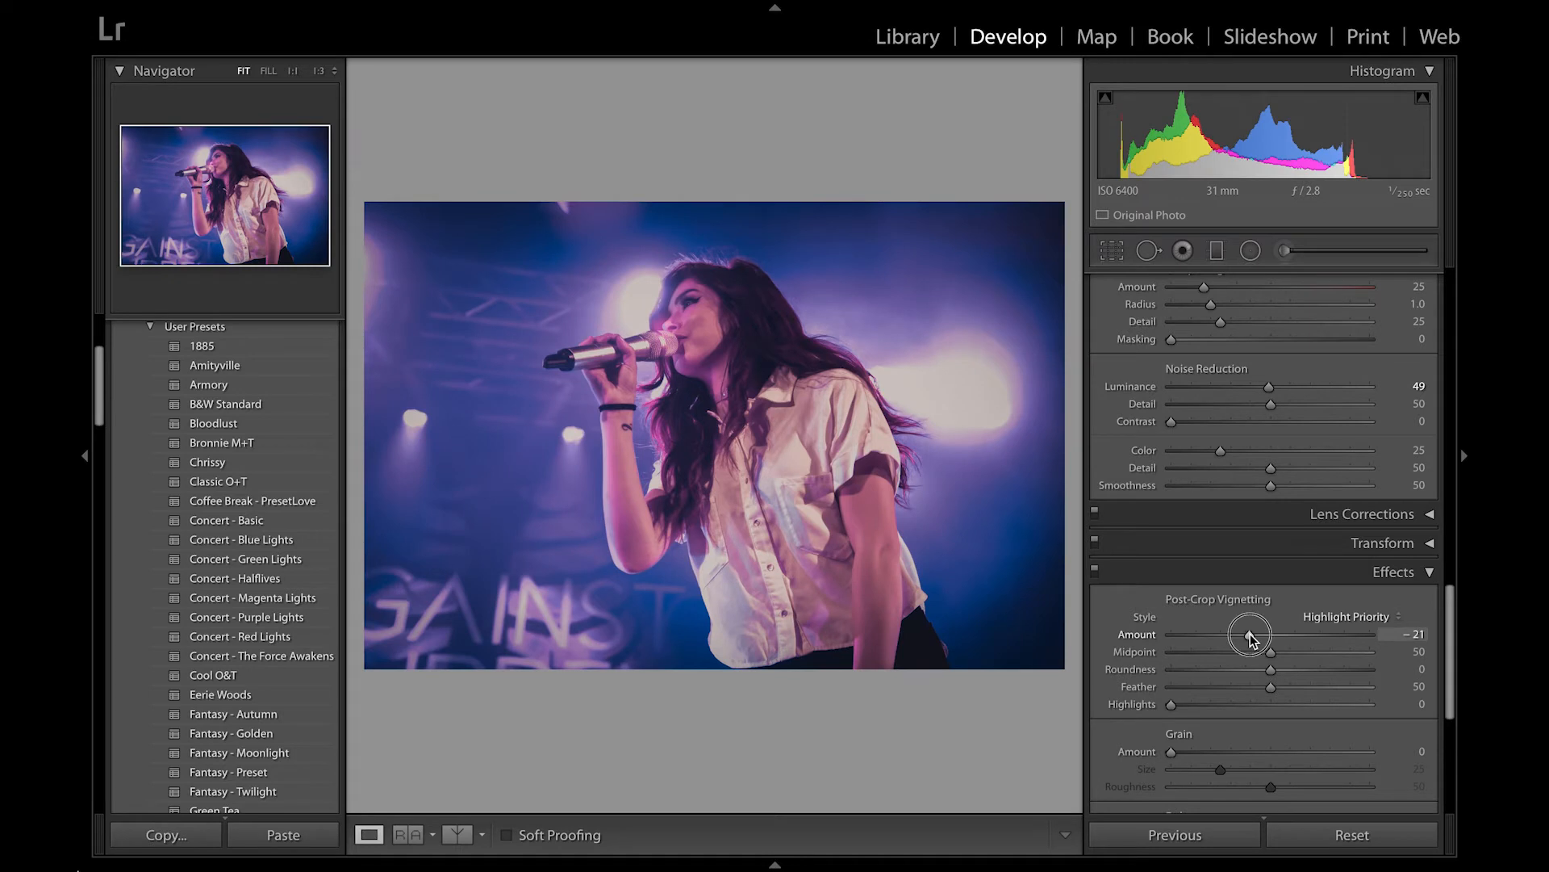